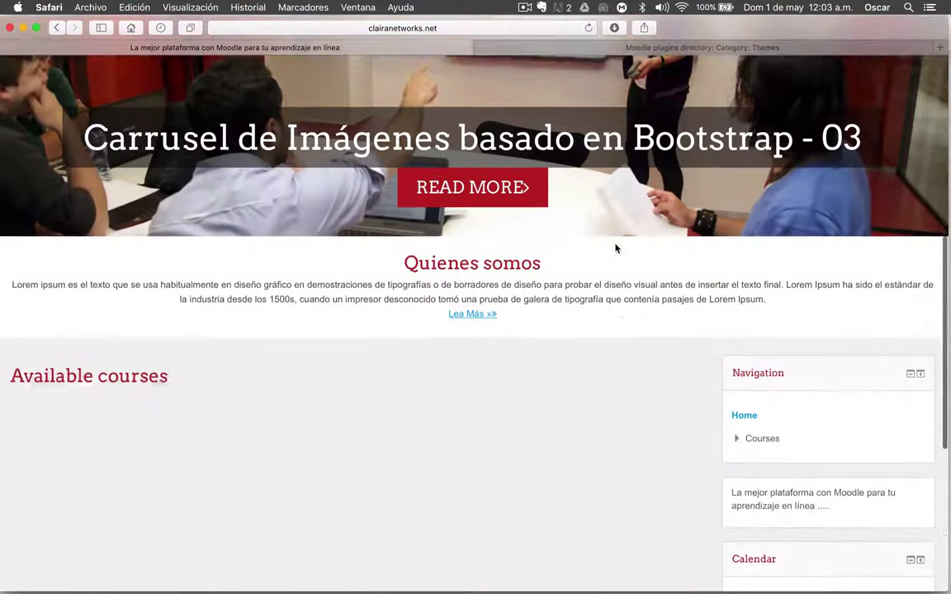
- Log in to the Klass-themed Moodle site as admin, entering the account password
scroll(615, 247, up, 6)
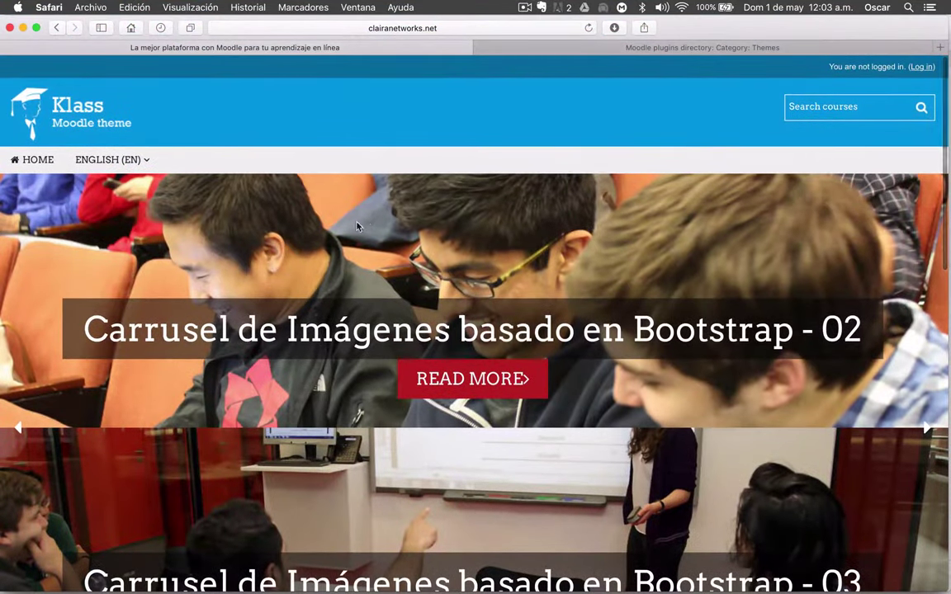
click(921, 67)
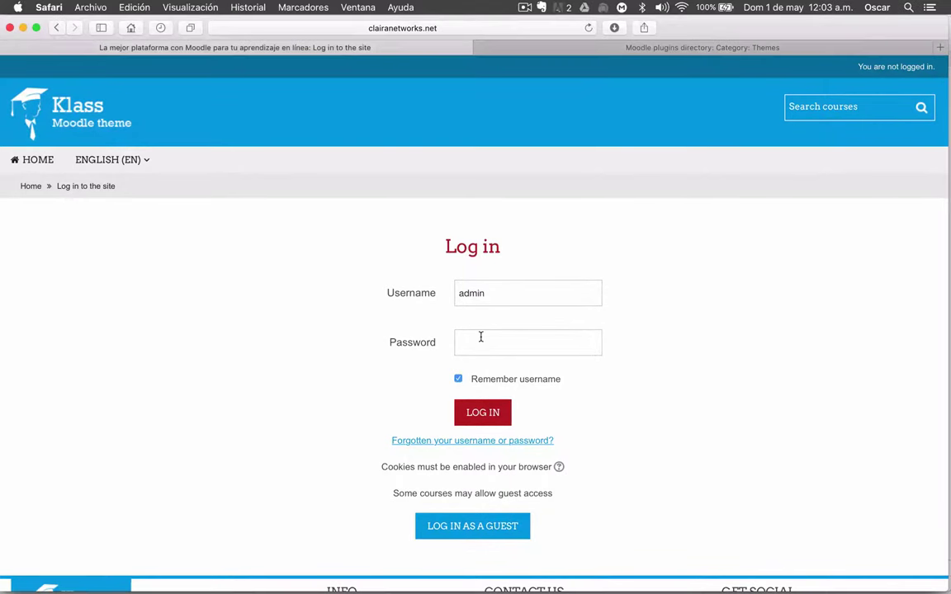
click(480, 337)
text(*****************)
click(483, 413)
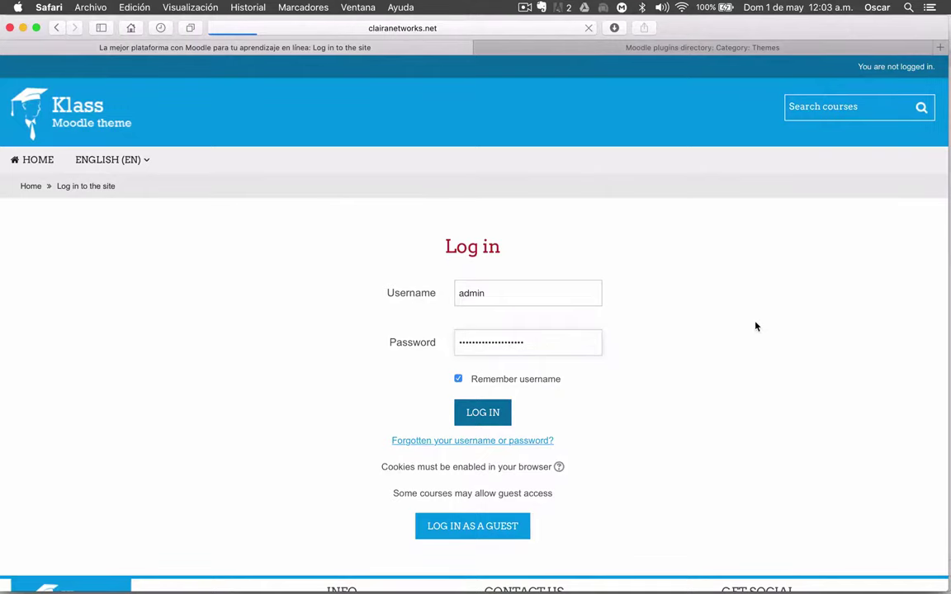
- Open the plugin installation page (Instalar plugins) from the Plugins section of the site administration
scroll(458, 396, down, 5)
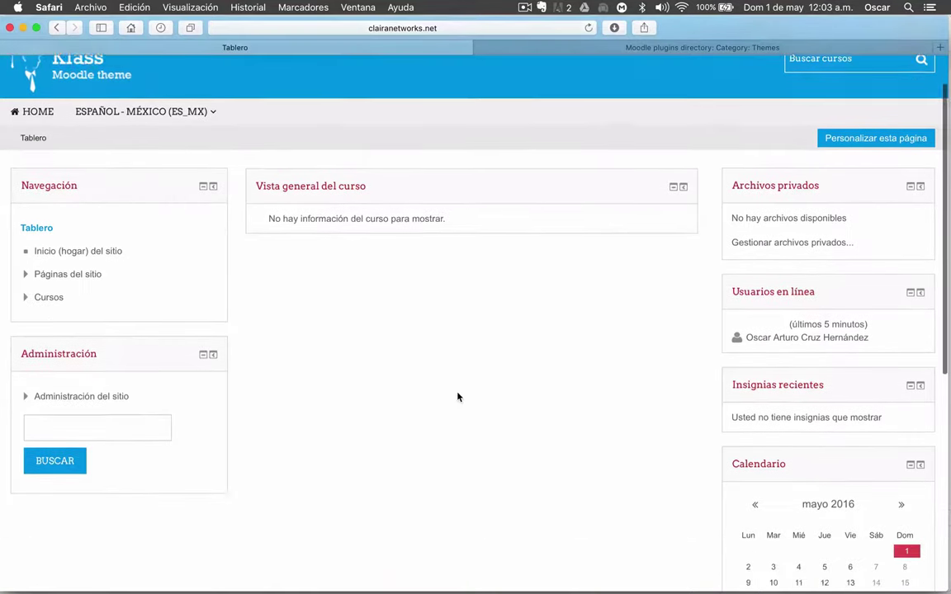
scroll(458, 397, up, 5)
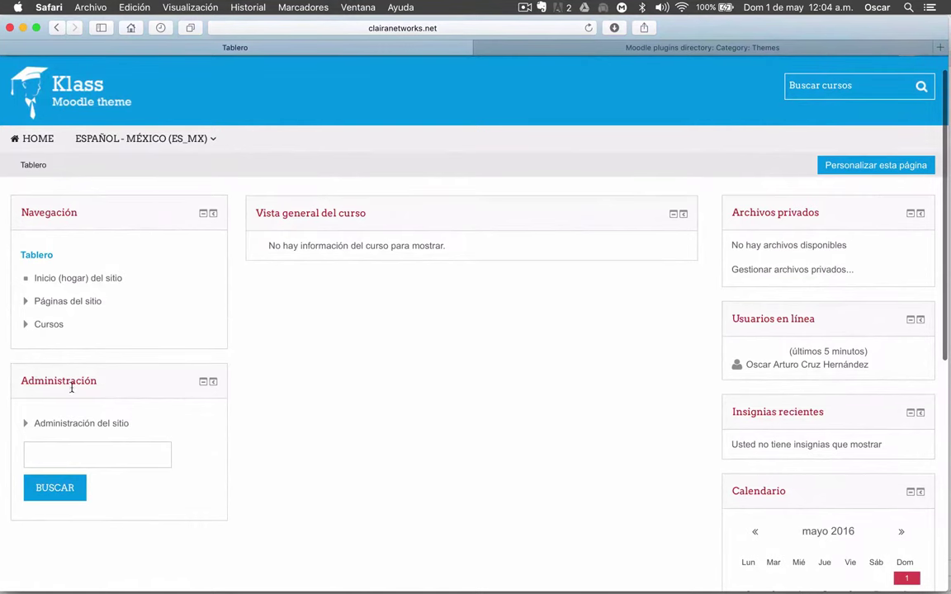
scroll(25, 396, down, 2)
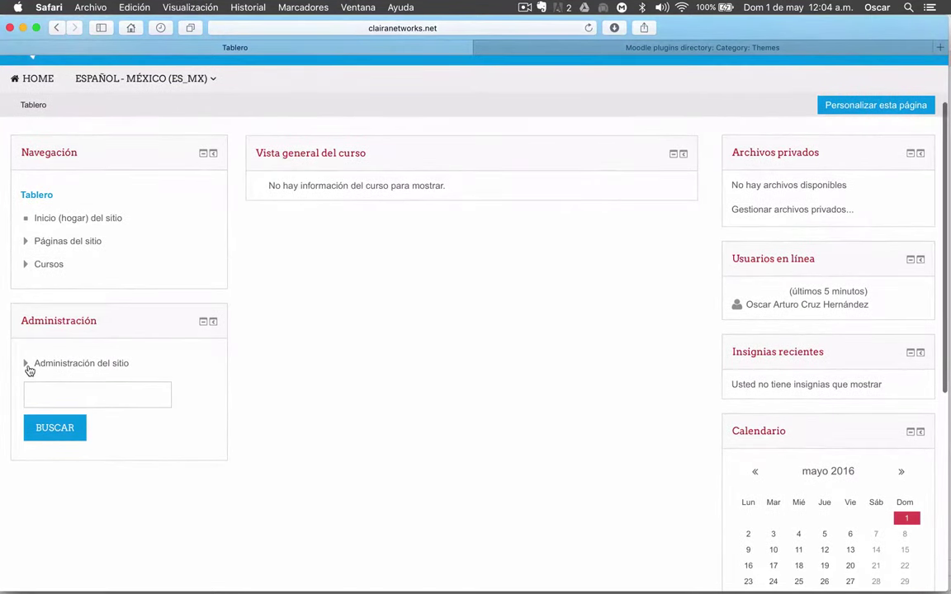
click(28, 364)
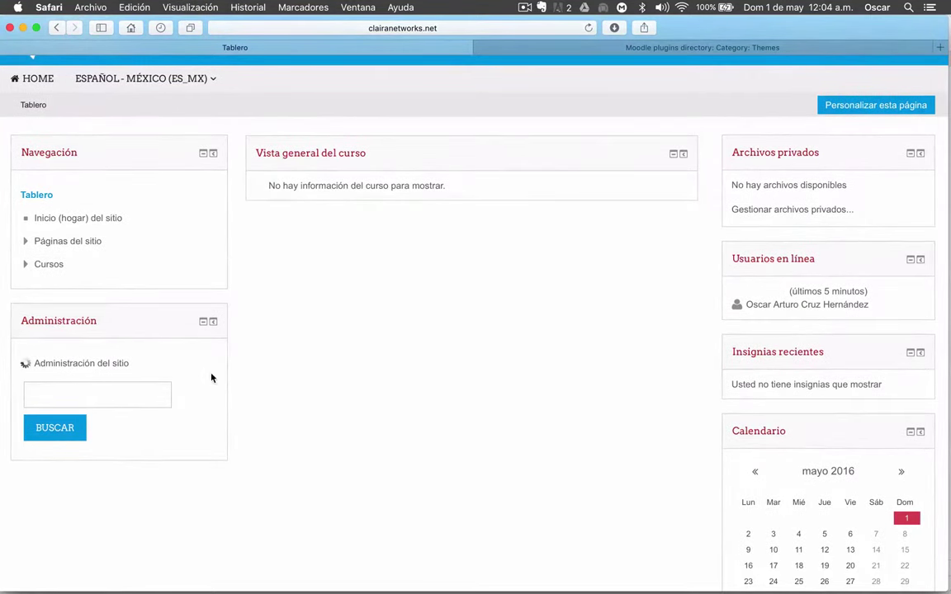
scroll(211, 378, down, 5)
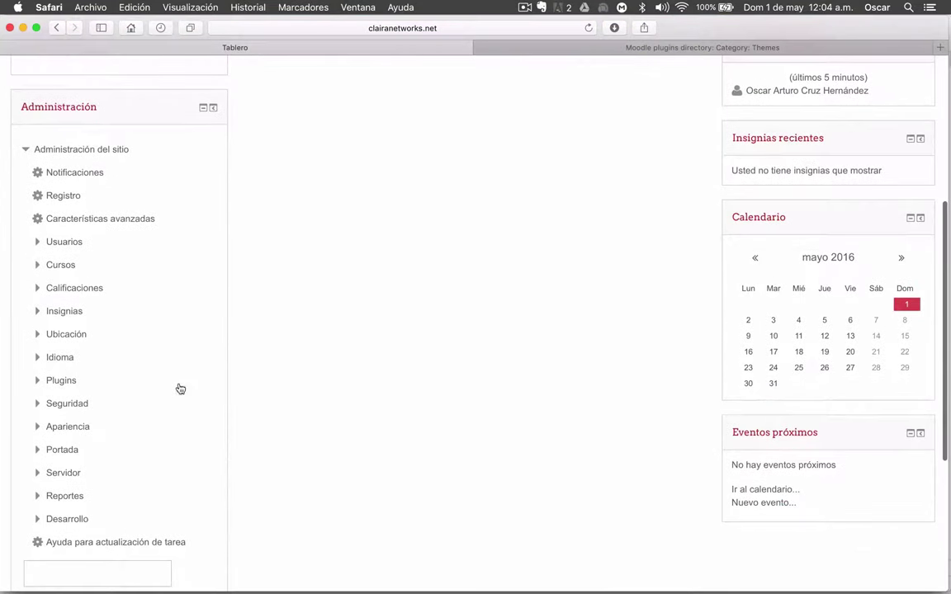
click(37, 385)
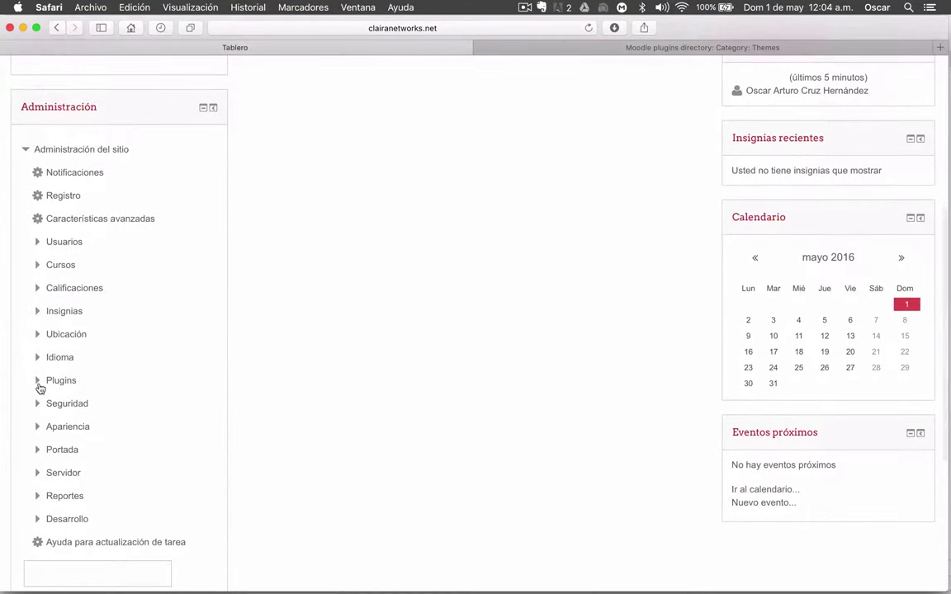
scroll(189, 350, down, 3)
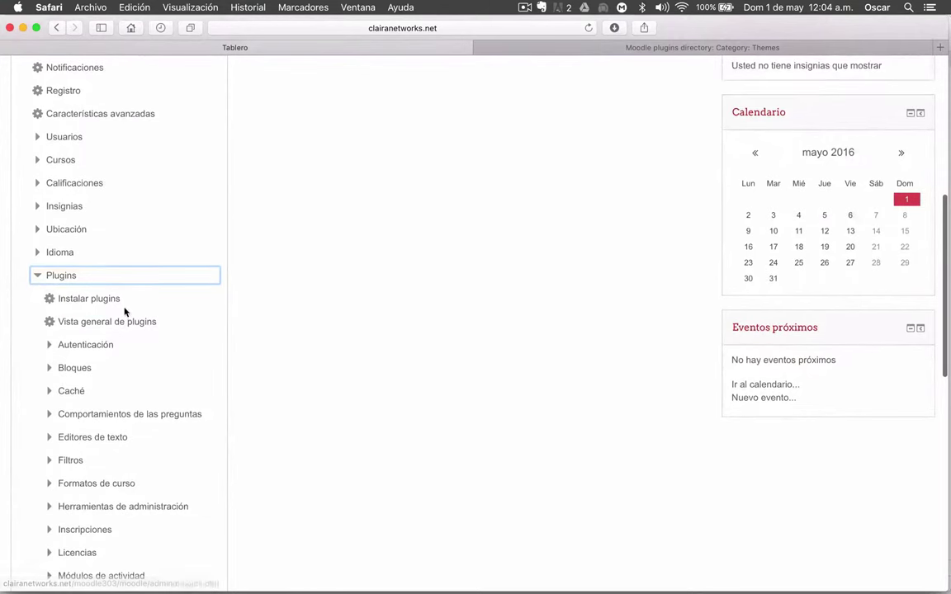
click(67, 300)
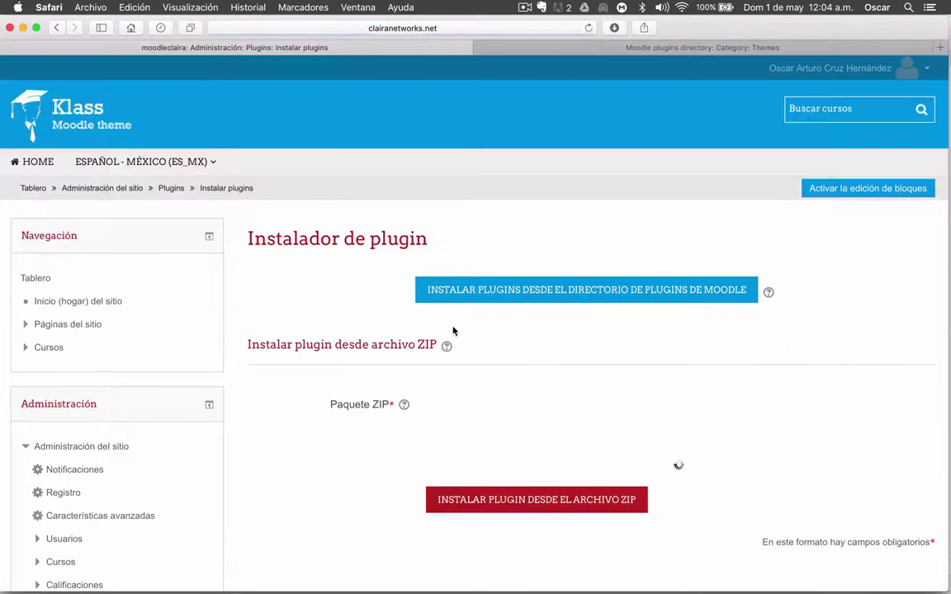
- Review the plugin installer's options and read the help on installing plugins from the Moodle plugins directory
scroll(290, 295, down, 1)
scroll(290, 295, down, 1)
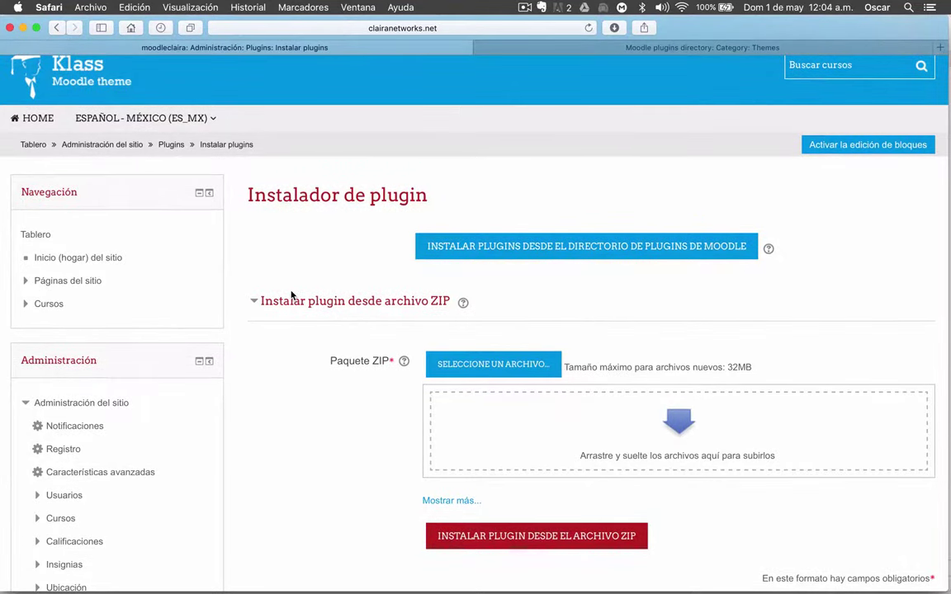
scroll(291, 294, down, 1)
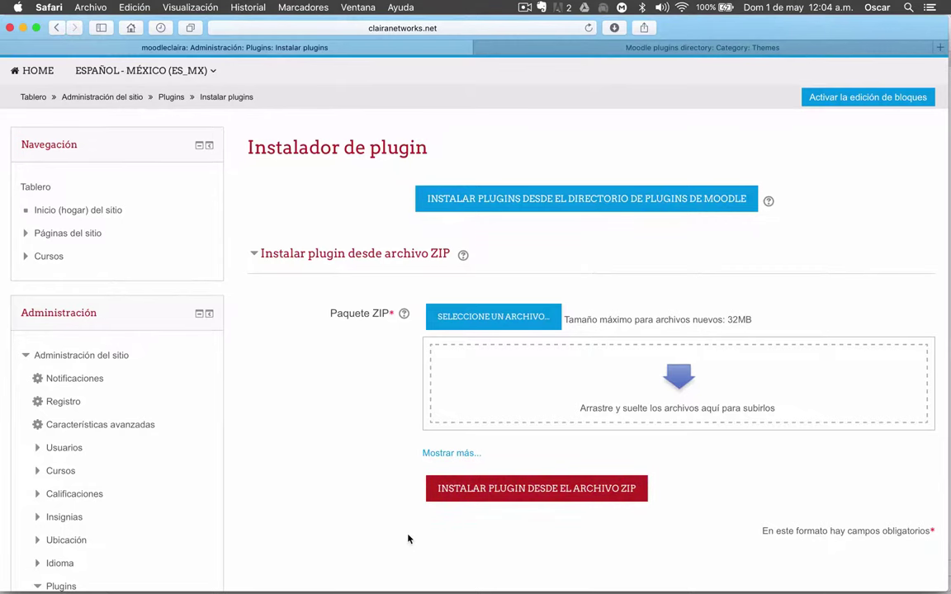
scroll(408, 539, up, 3)
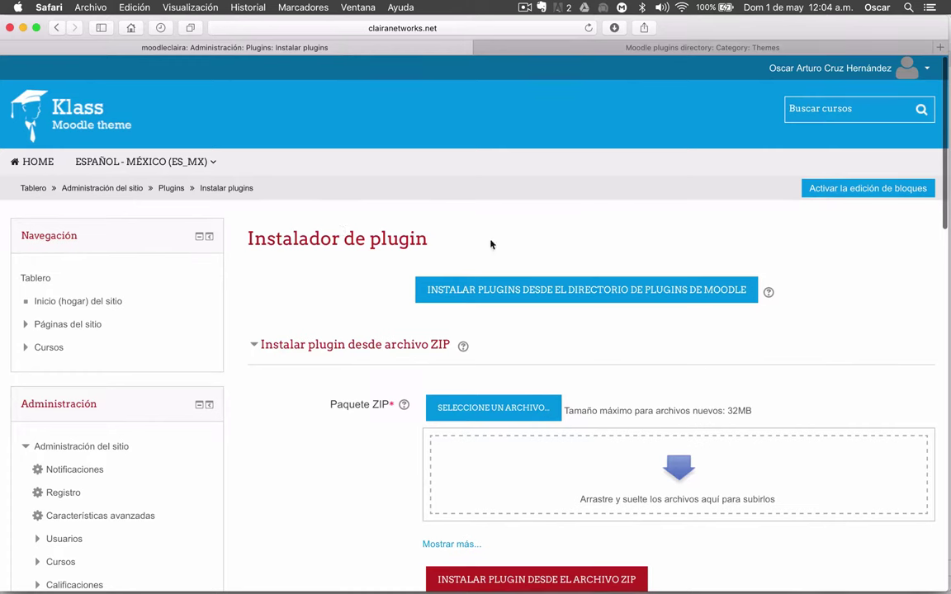
click(768, 295)
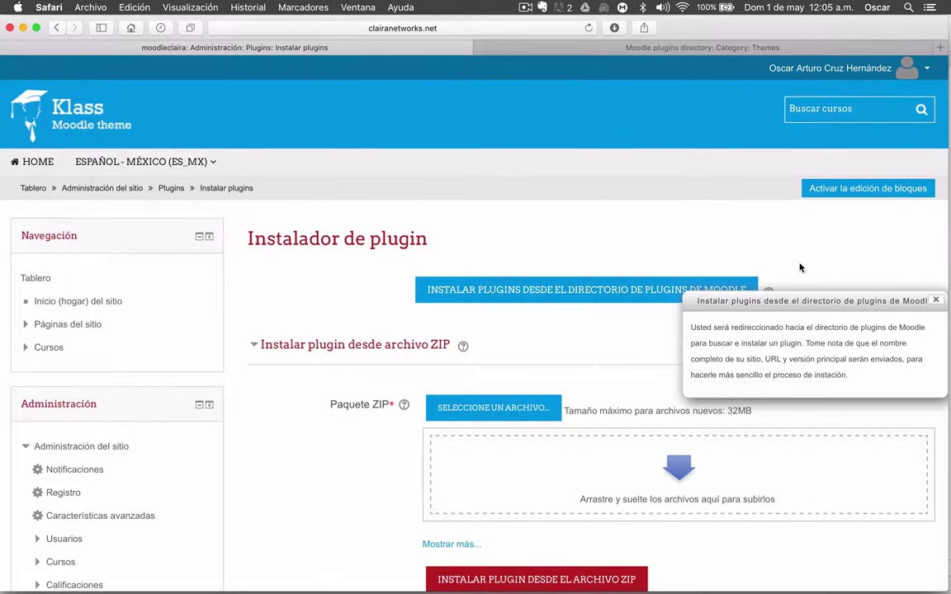
click(769, 294)
click(769, 294)
click(841, 275)
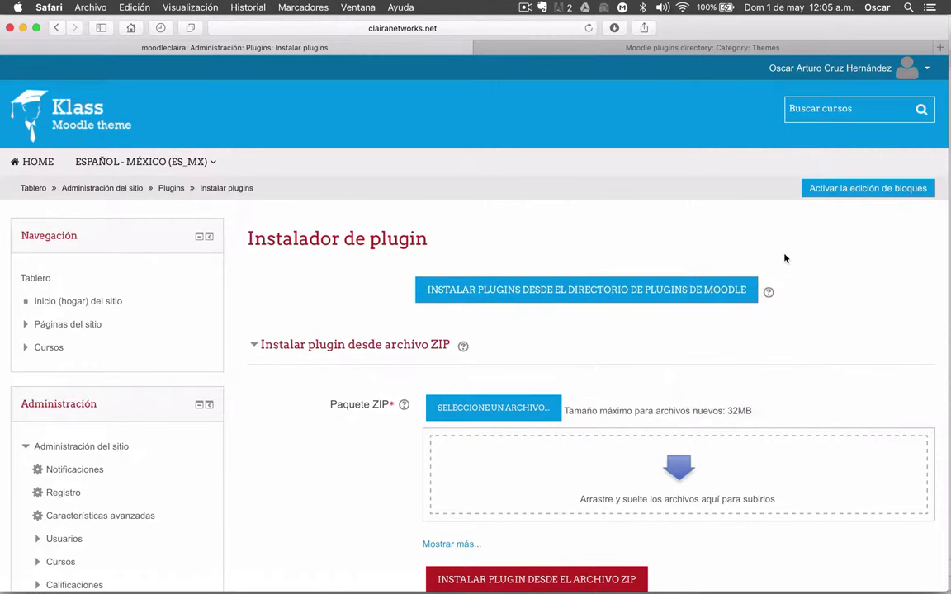
- Go to the Moodle plugins directory from the plugin installer and look over its Installing plugins page
click(528, 279)
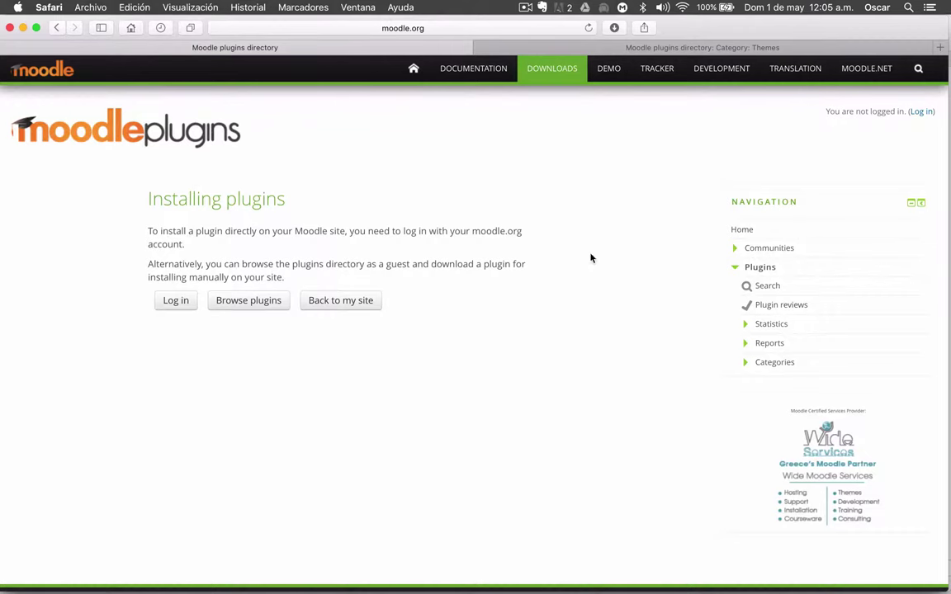
scroll(306, 374, down, 5)
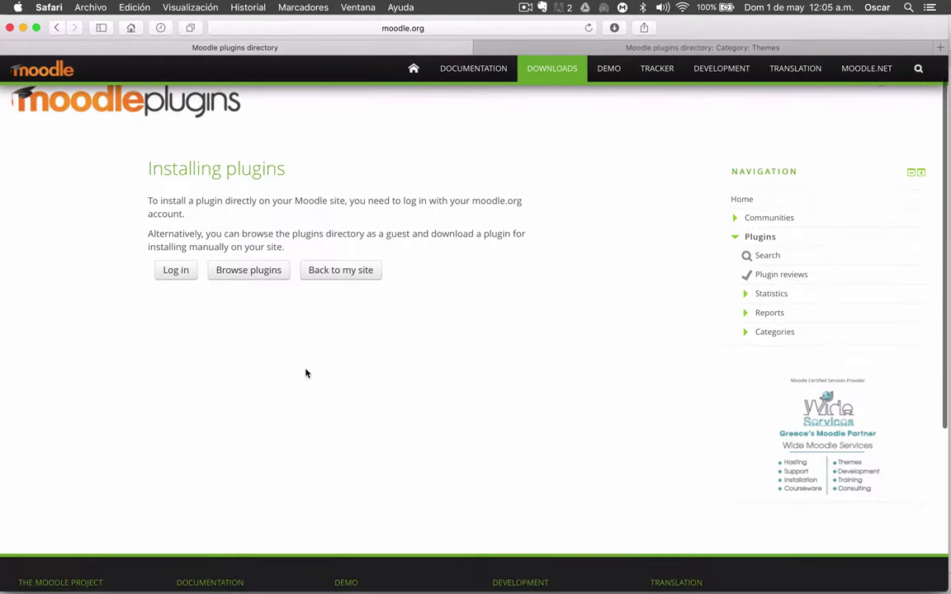
scroll(305, 374, down, 5)
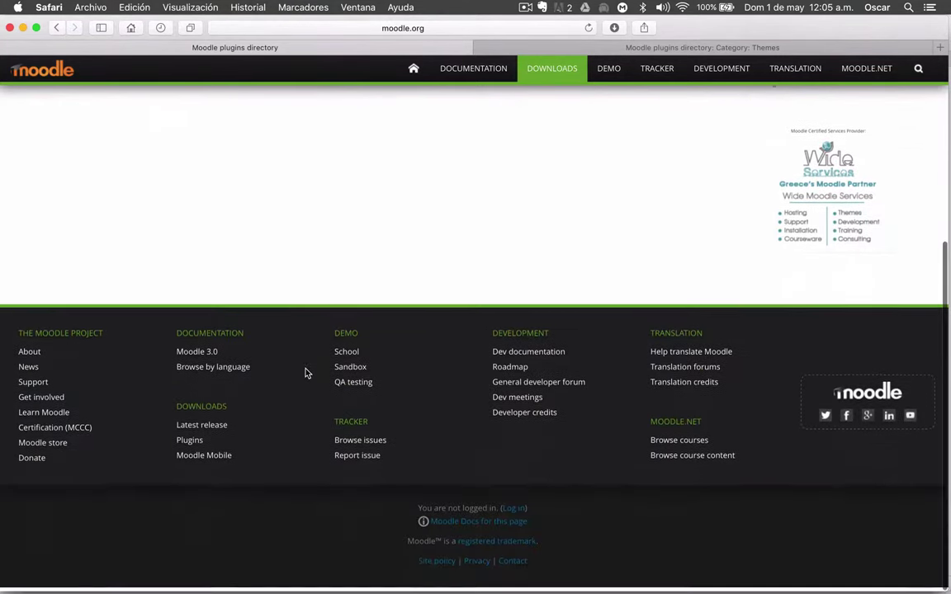
scroll(305, 374, up, 10)
scroll(305, 374, down, 10)
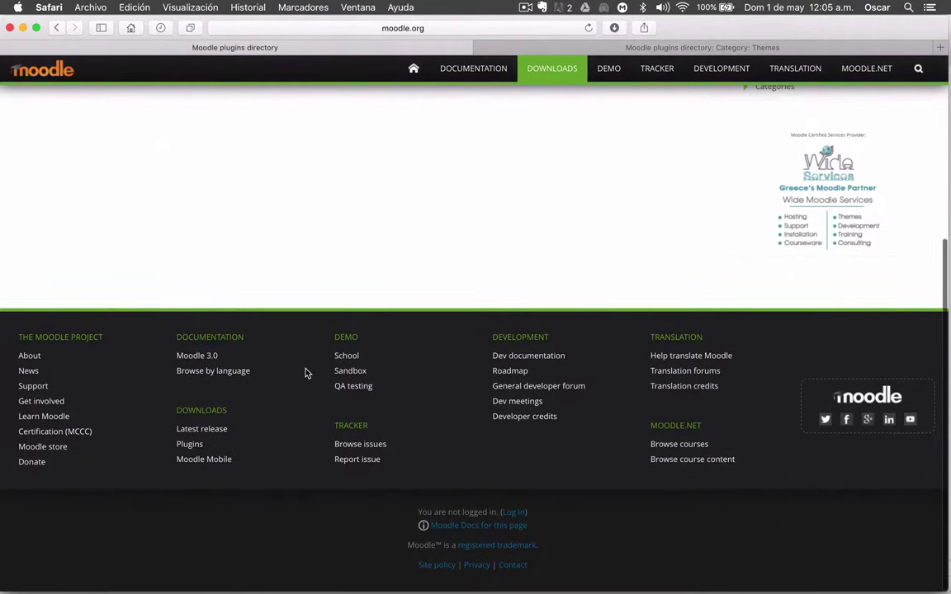
scroll(305, 374, up, 10)
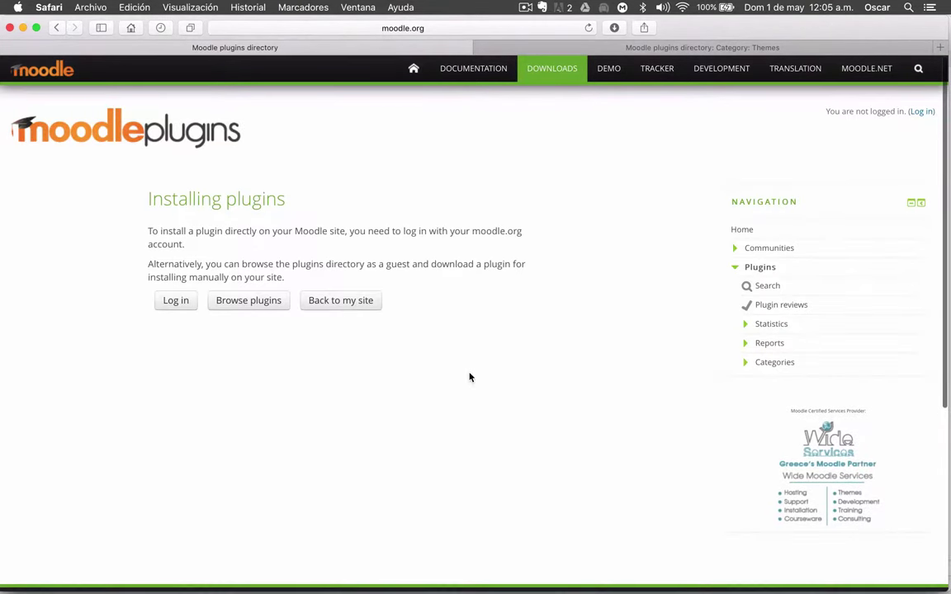
- Log in to moodle.org with the account username and password, remember the username, and save the password in the browser
click(180, 301)
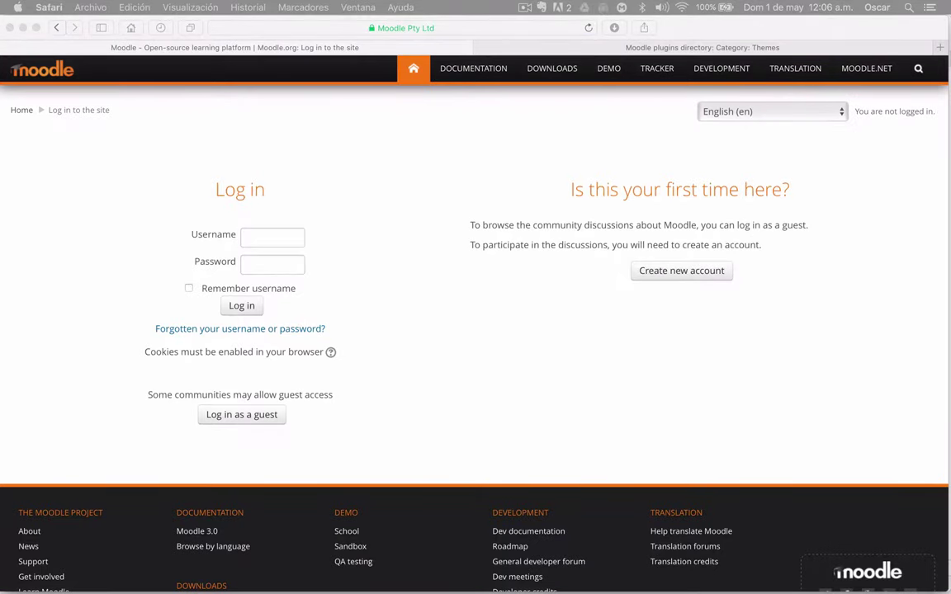
click(256, 239)
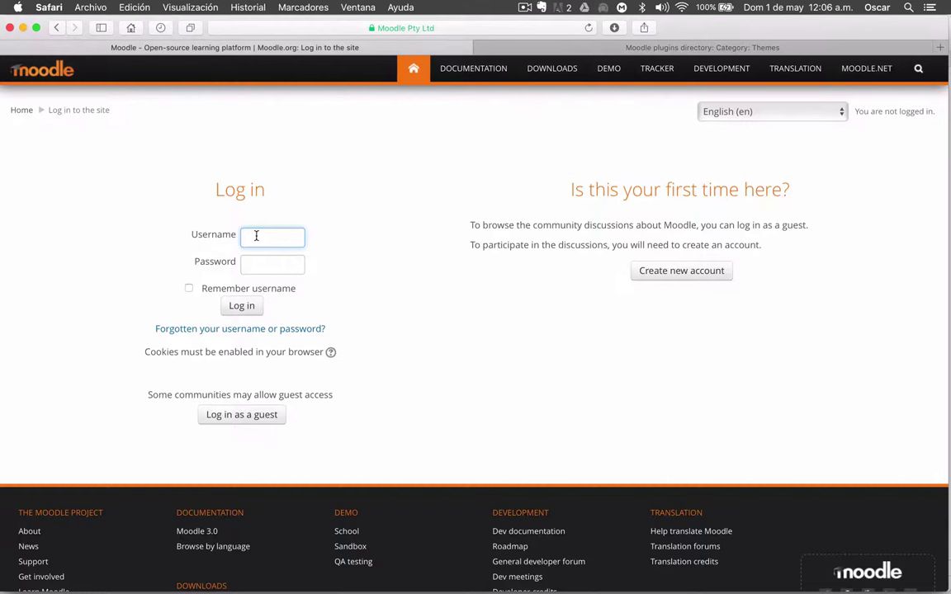
text(oscarturo)
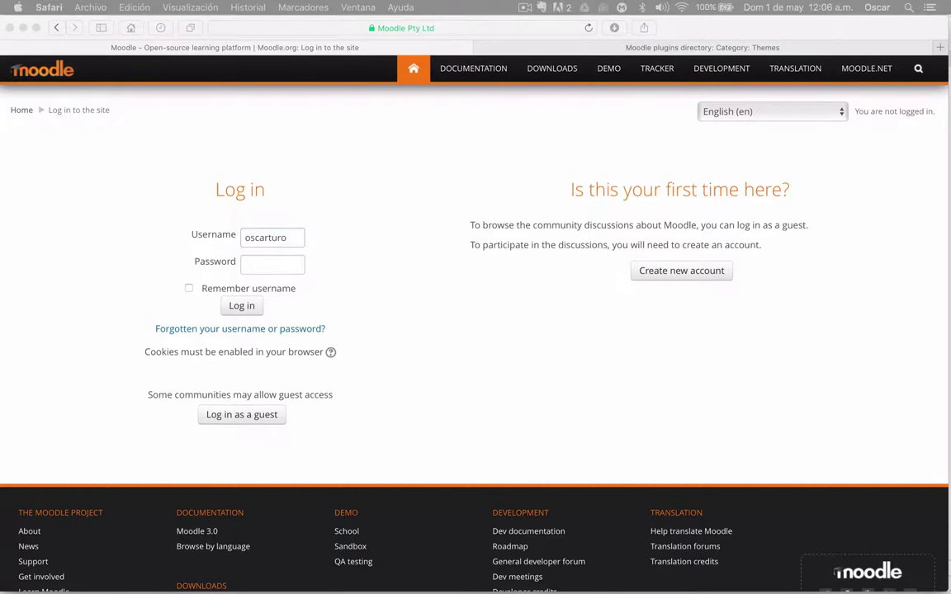
click(255, 266)
click(255, 265)
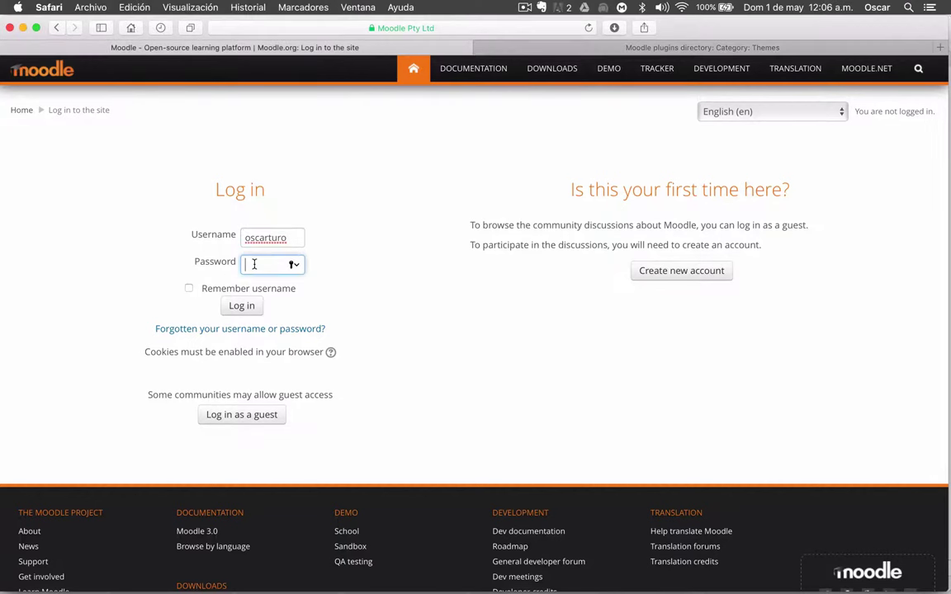
text(••••••••••)
click(189, 289)
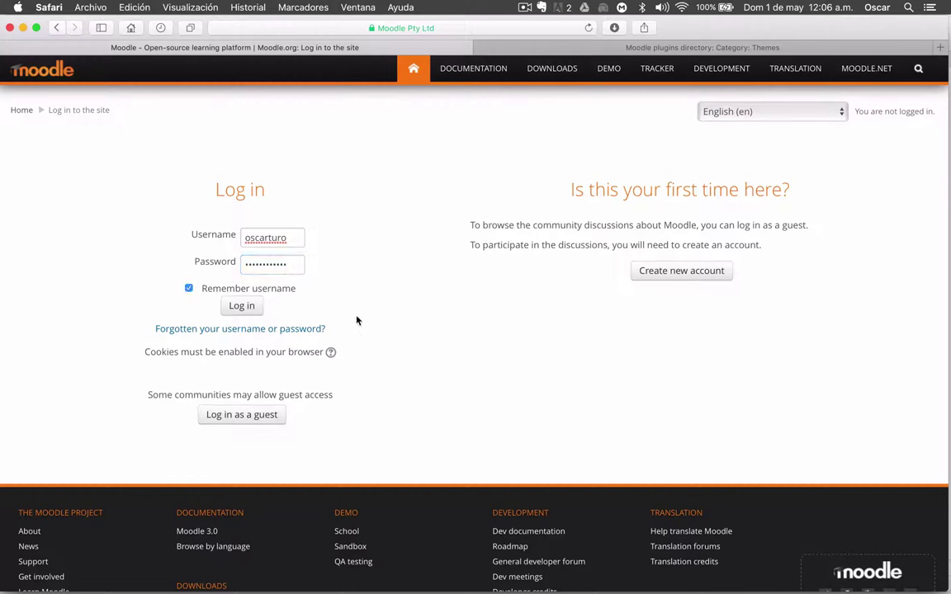
click(242, 306)
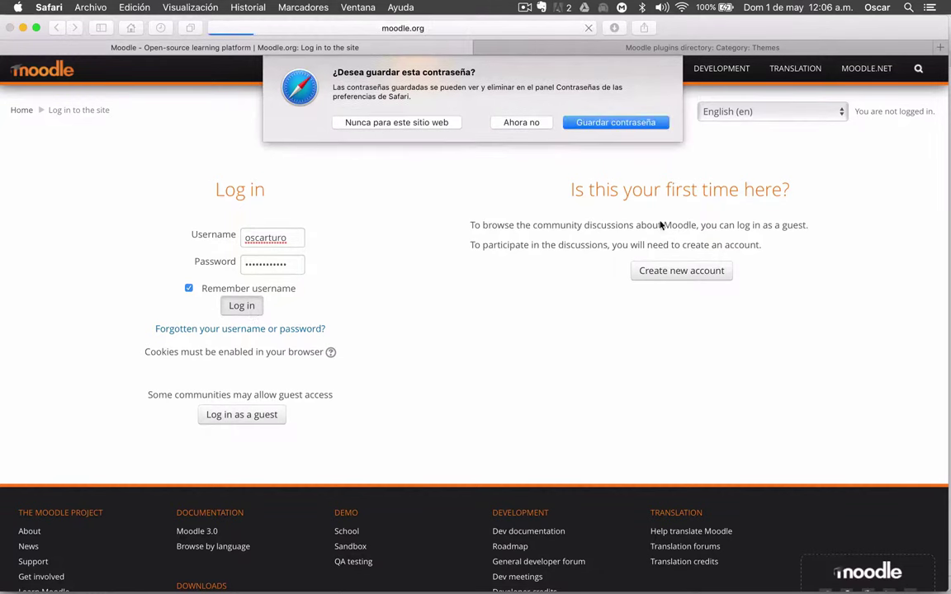
click(626, 124)
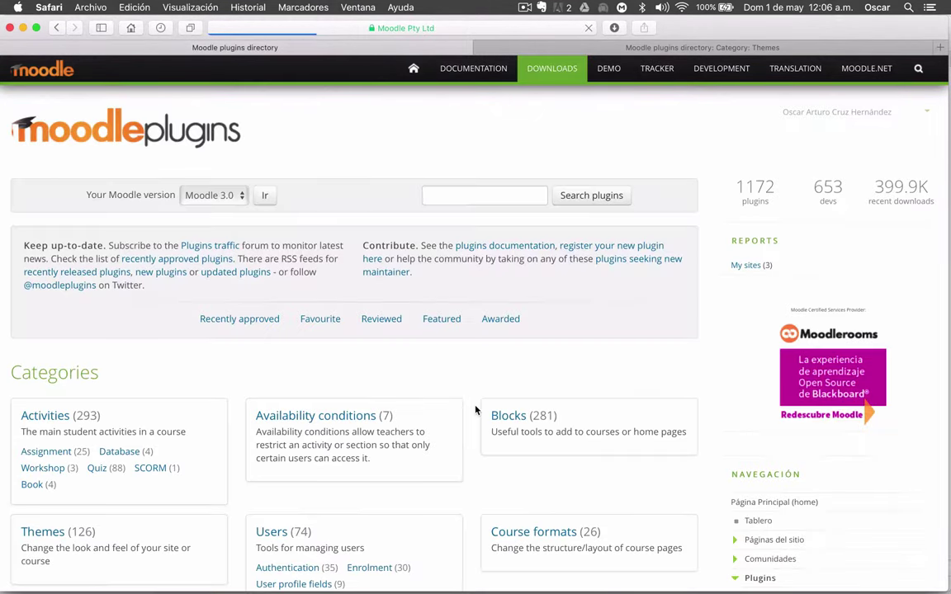
- Examine the plugins directory's Moodle version selector and its list of plugin categories, including Themes
scroll(212, 384, down, 1)
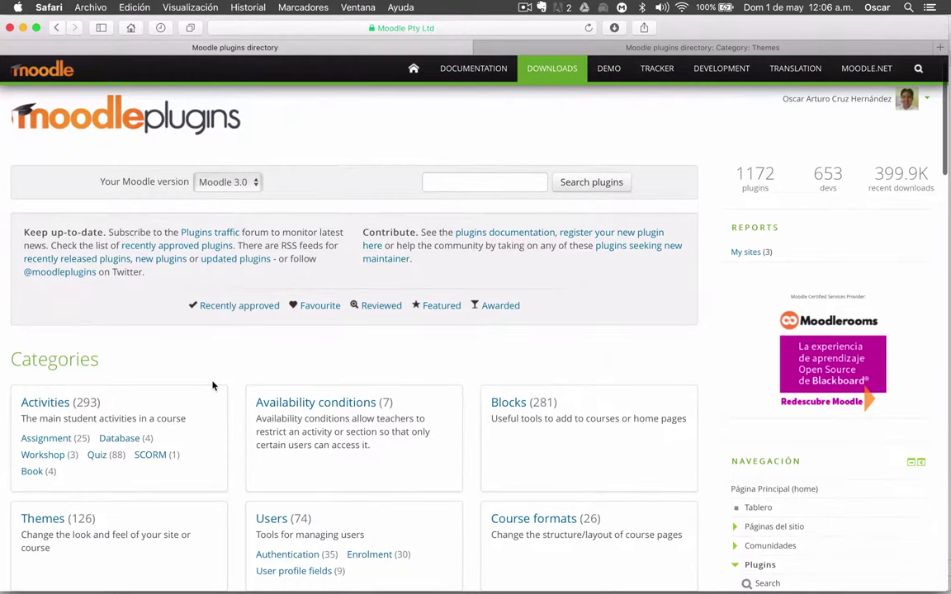
scroll(212, 385, down, 2)
scroll(212, 386, up, 1)
scroll(212, 386, down, 5)
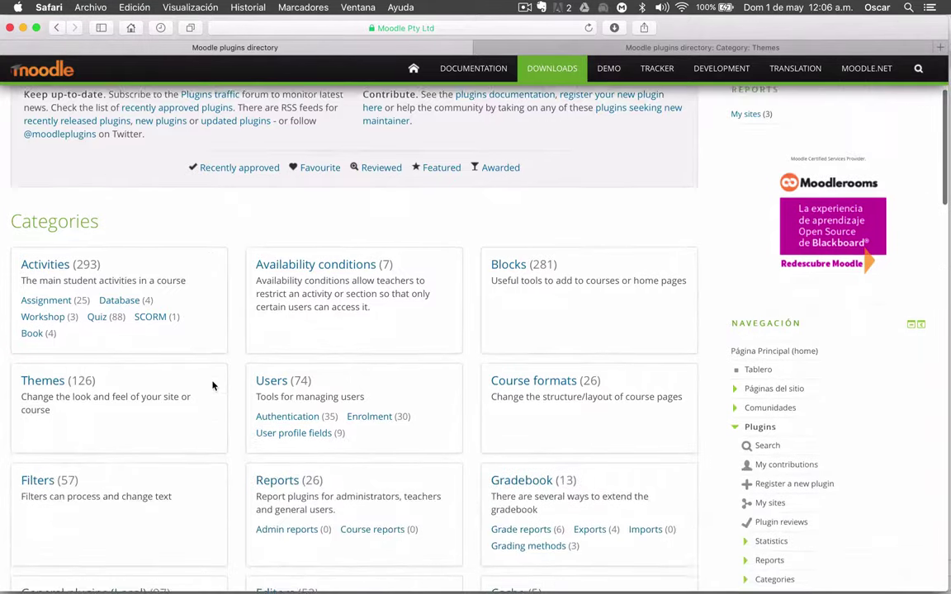
scroll(212, 386, up, 4)
scroll(212, 385, up, 2)
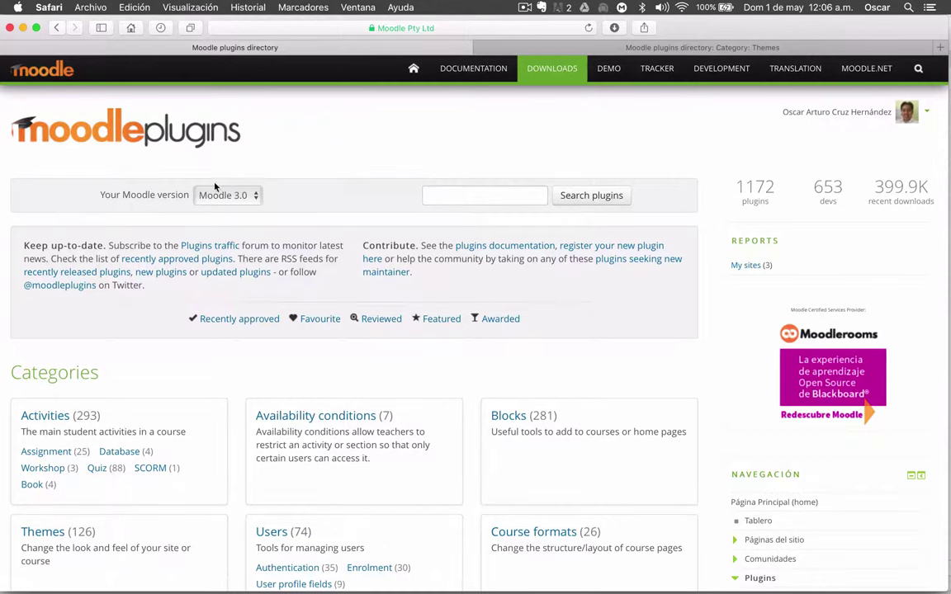
click(254, 195)
click(331, 193)
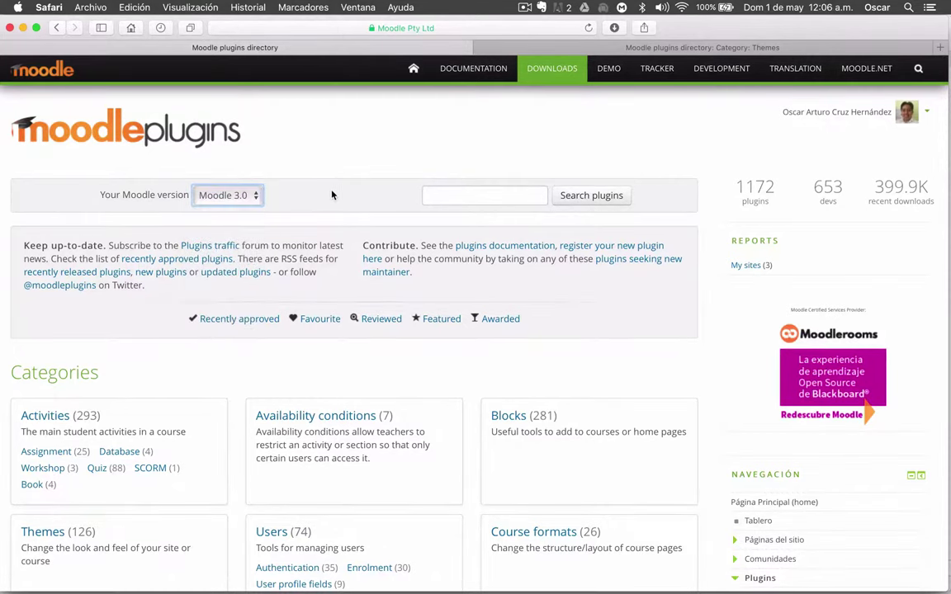
scroll(334, 195, down, 3)
scroll(336, 194, down, 4)
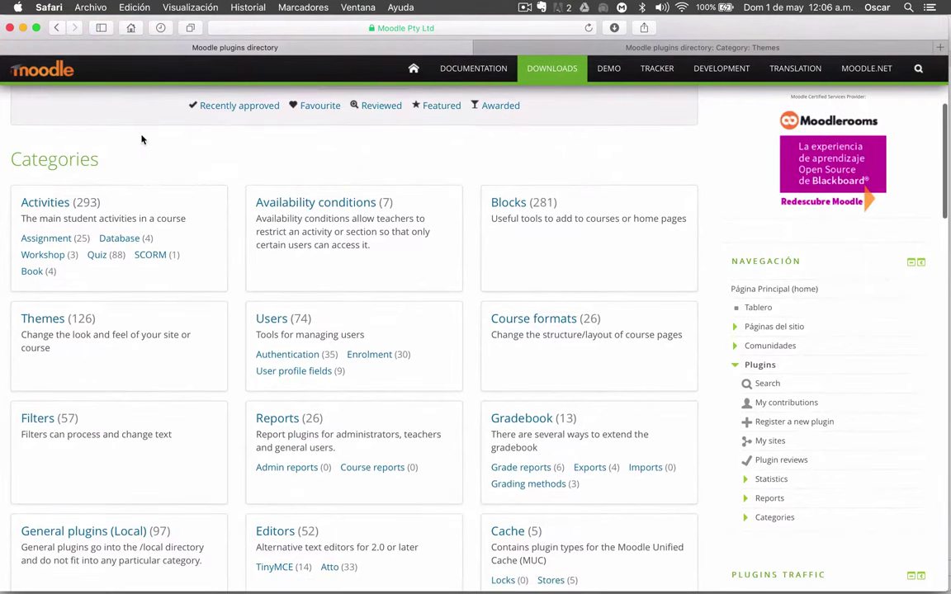
scroll(197, 146, down, 1)
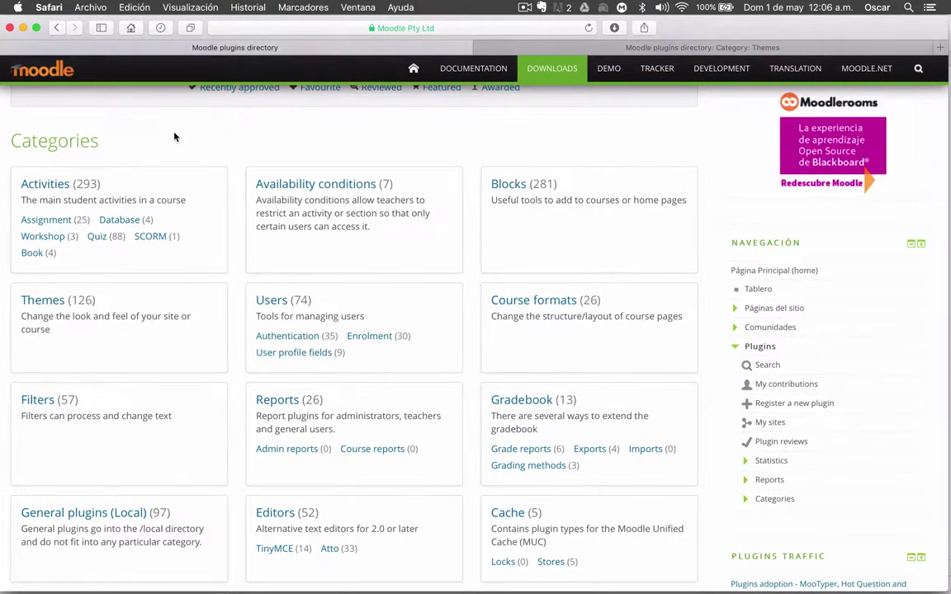
scroll(174, 137, down, 2)
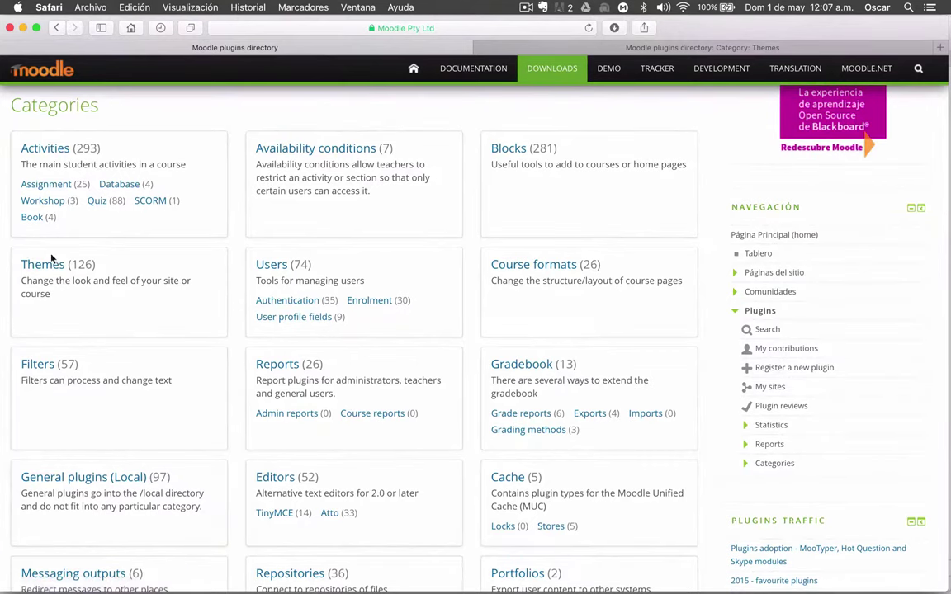
- Look through the plugin categories and open the Themes category
scroll(57, 425, down, 5)
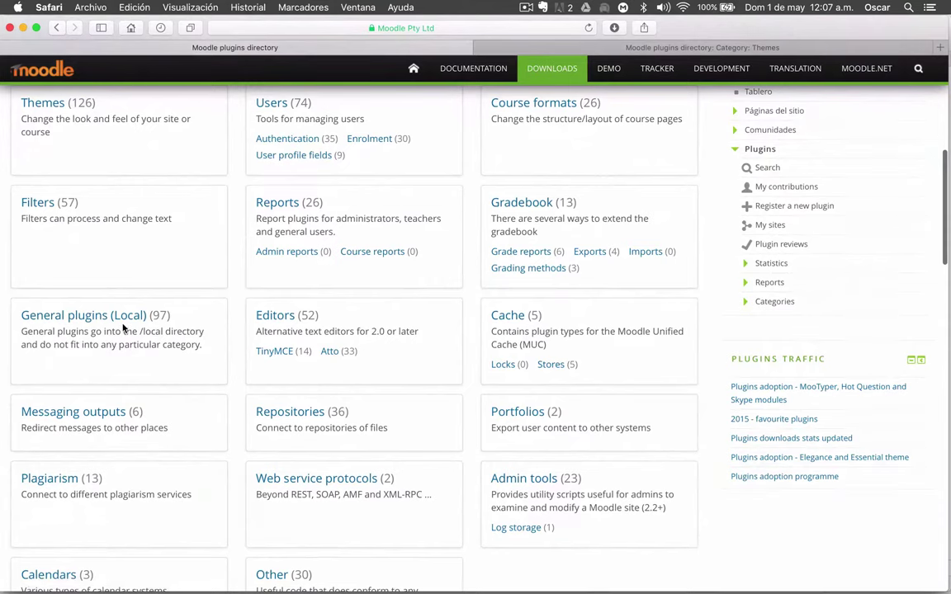
scroll(552, 324, up, 10)
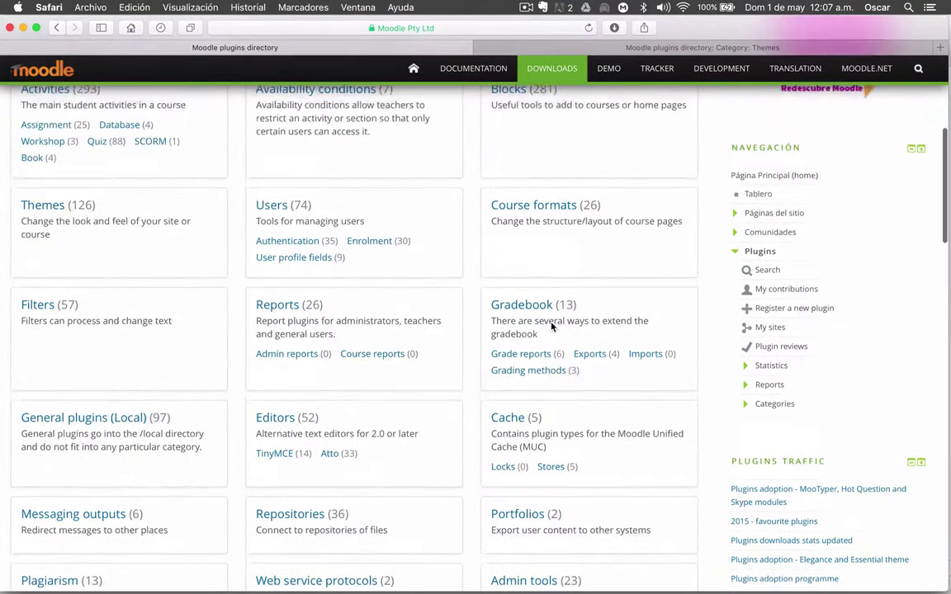
scroll(552, 326, down, 3)
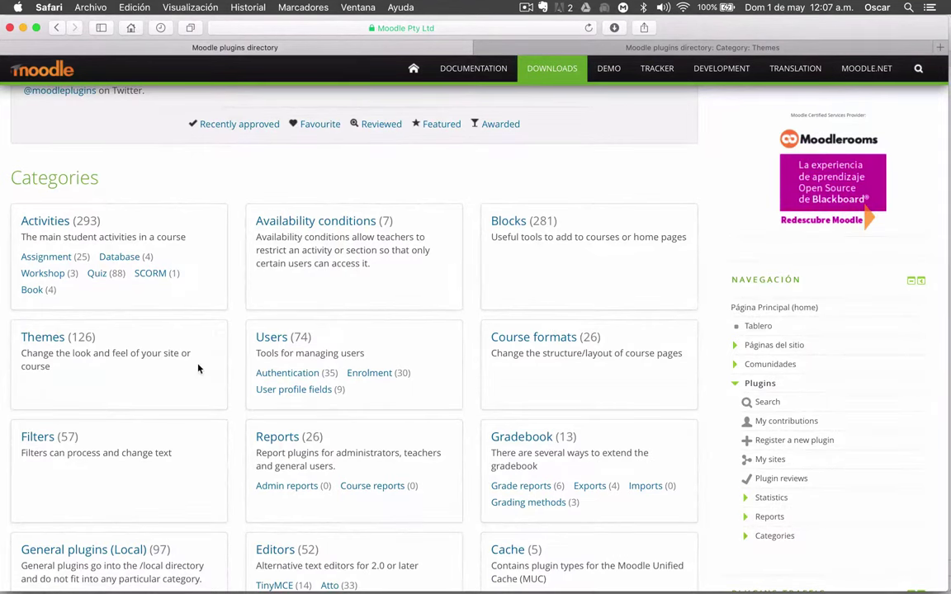
scroll(200, 367, down, 2)
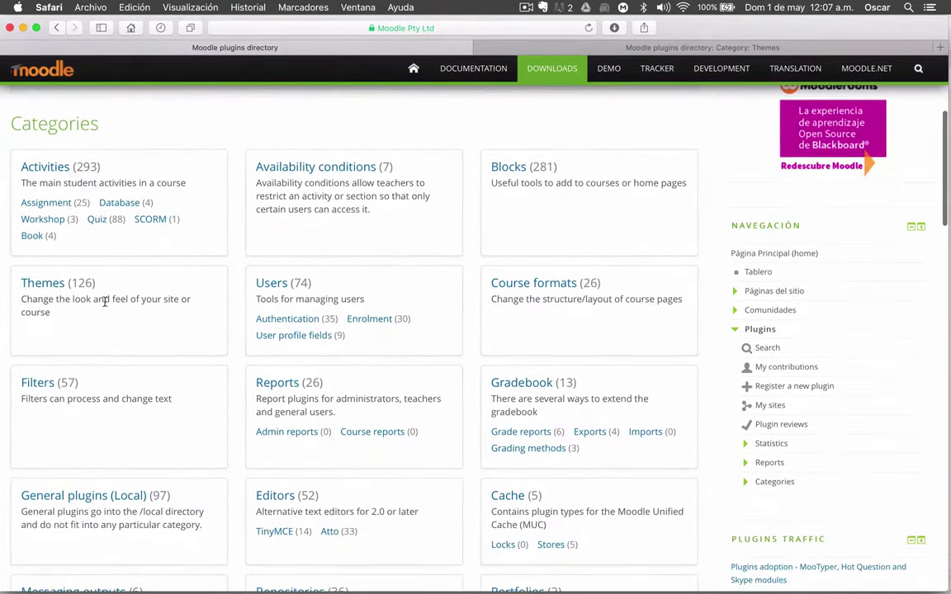
click(43, 283)
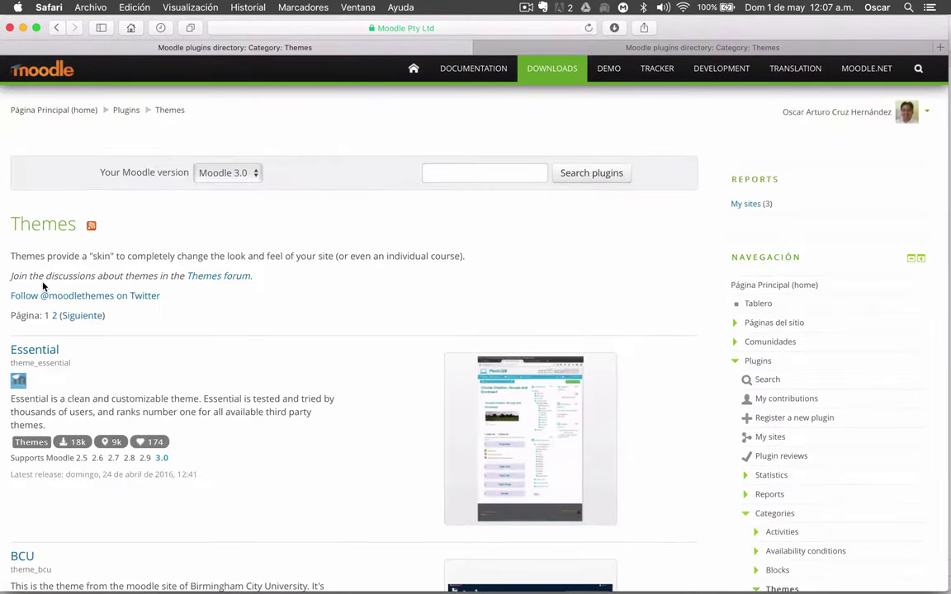
- Browse the listed themes, examining their descriptions, previews and supported Moodle versions, and check the browser's recent downloads
scroll(476, 302, down, 6)
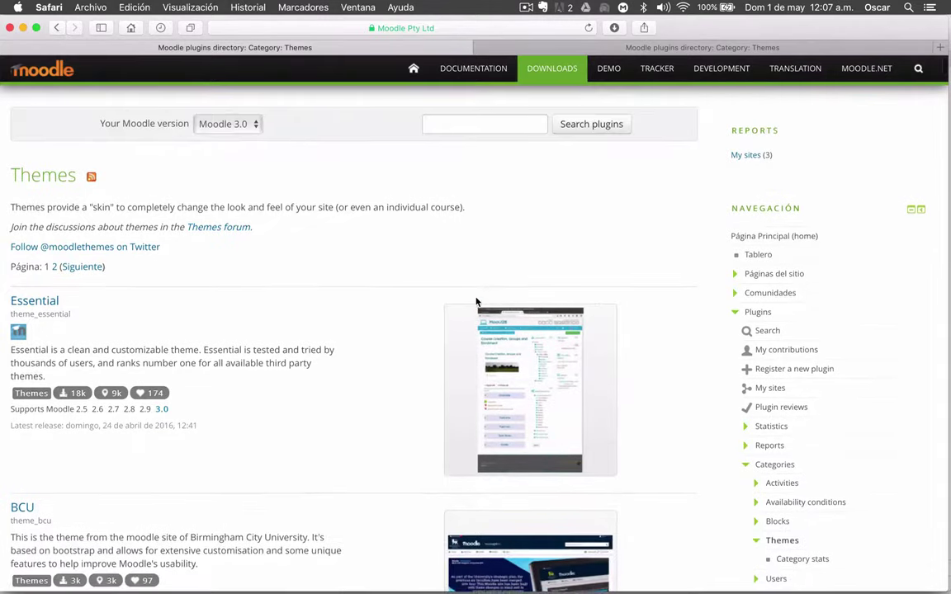
scroll(475, 303, up, 2)
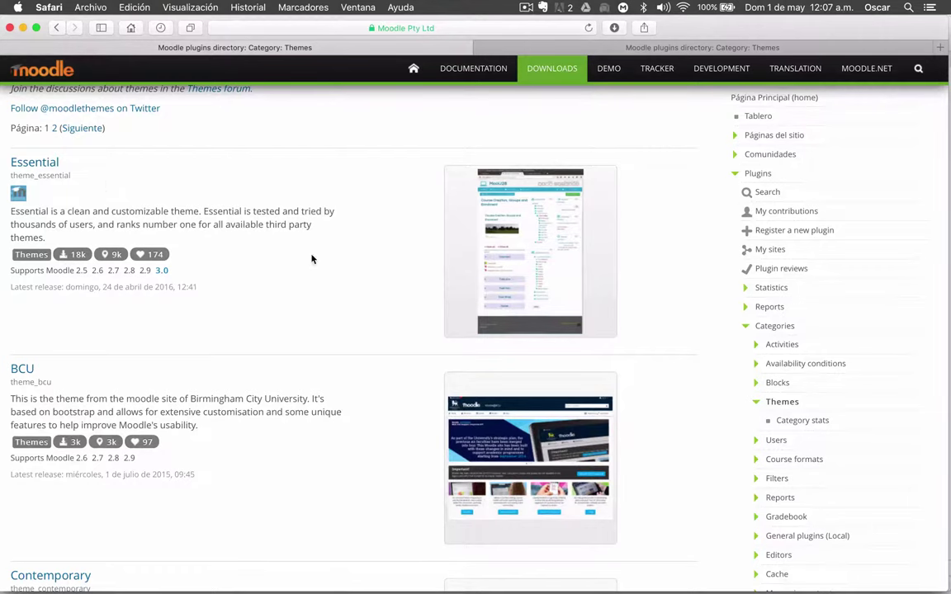
scroll(311, 259, down, 5)
scroll(311, 259, up, 5)
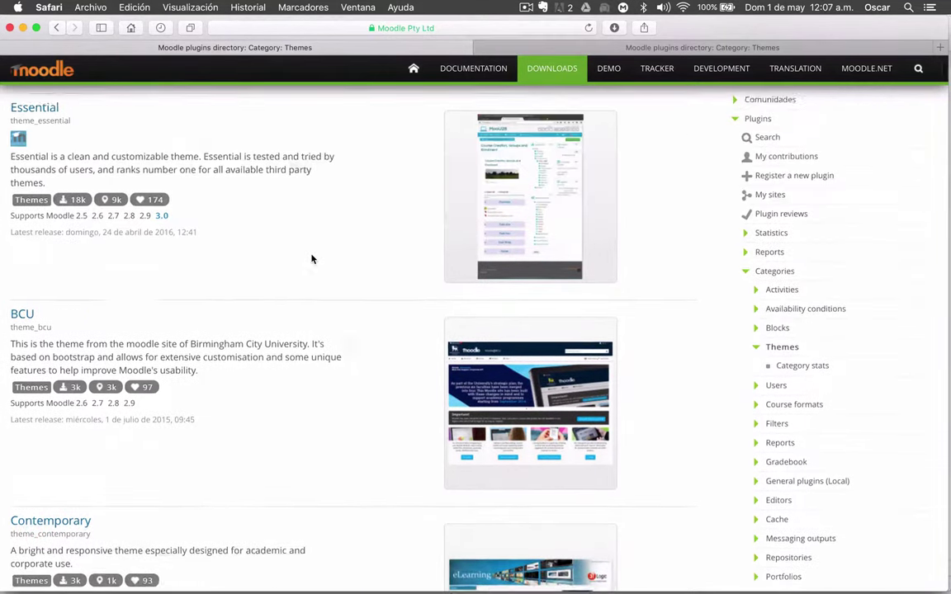
click(614, 28)
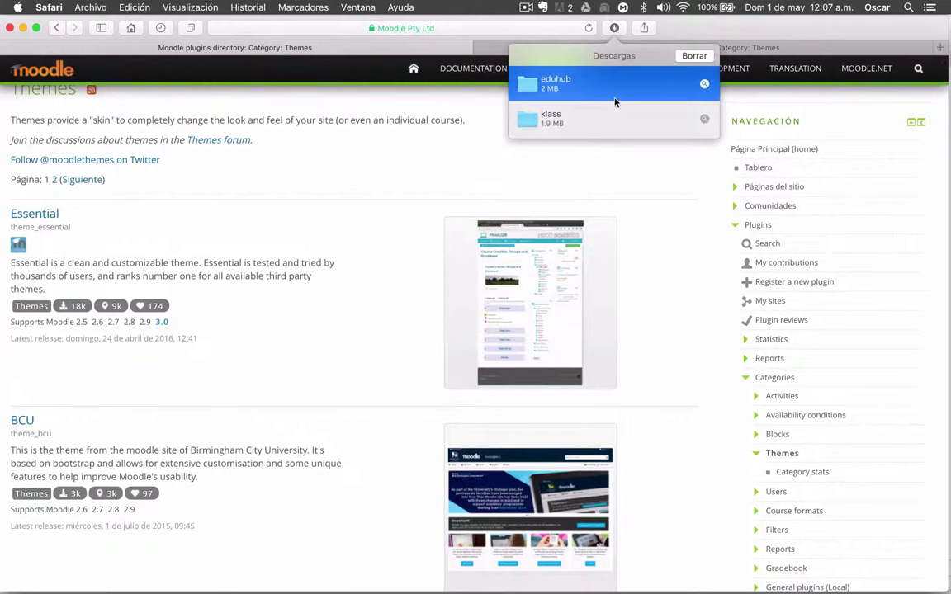
click(379, 379)
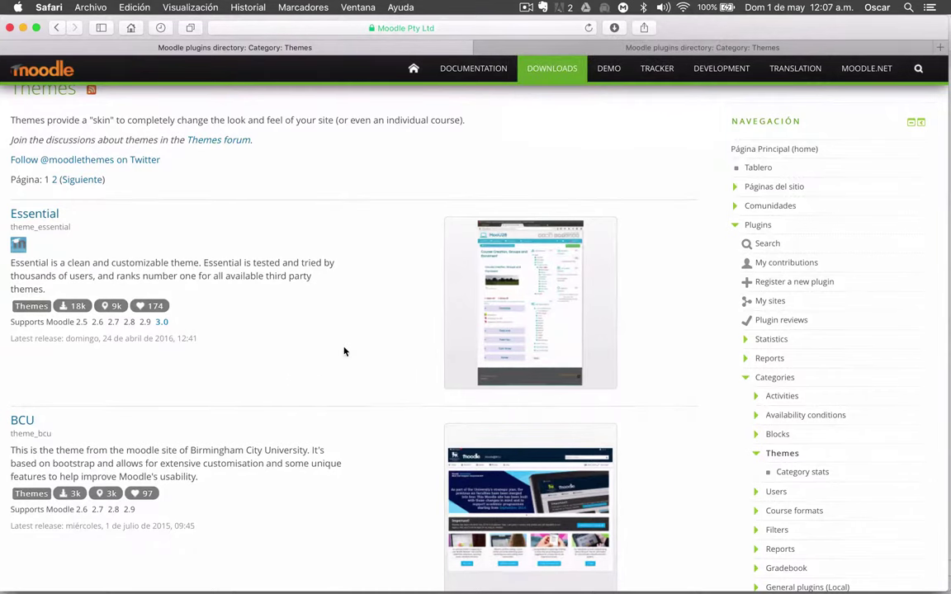
scroll(345, 352, down, 10)
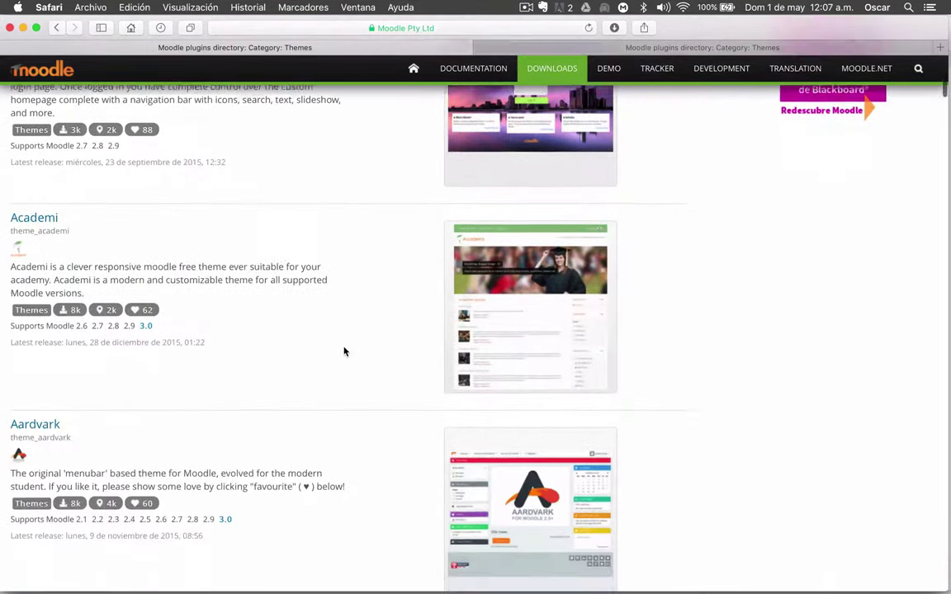
scroll(344, 352, down, 8)
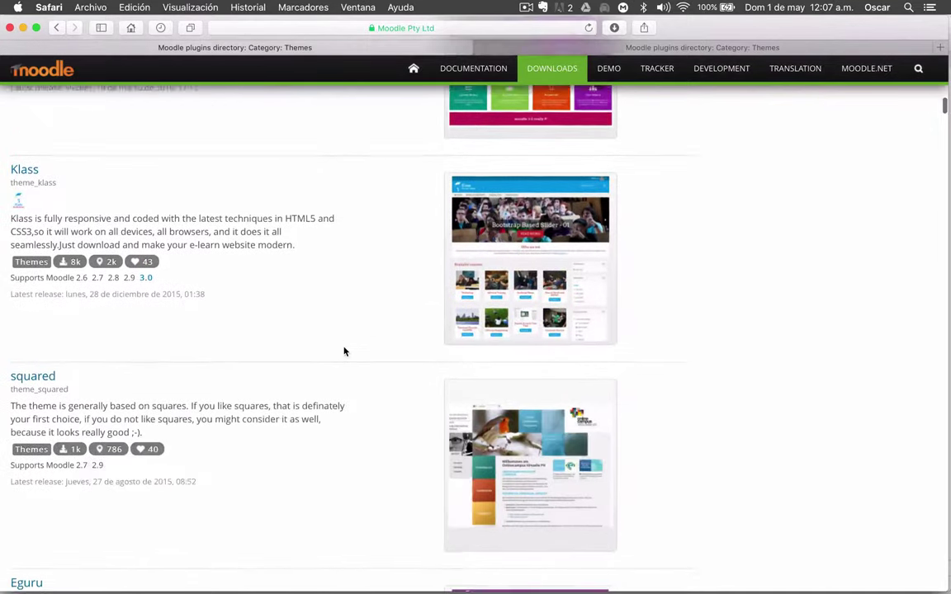
scroll(344, 351, up, 20)
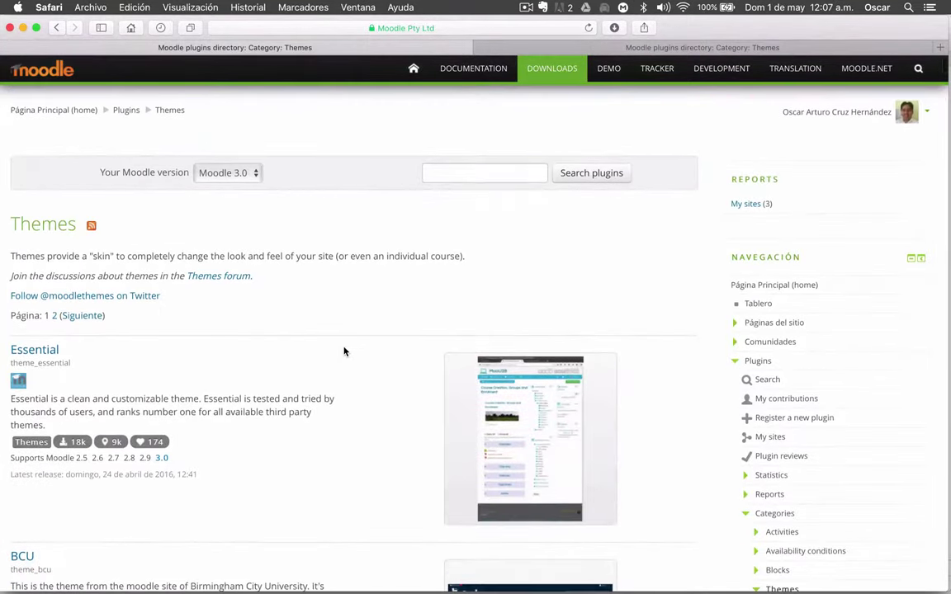
scroll(344, 352, down, 3)
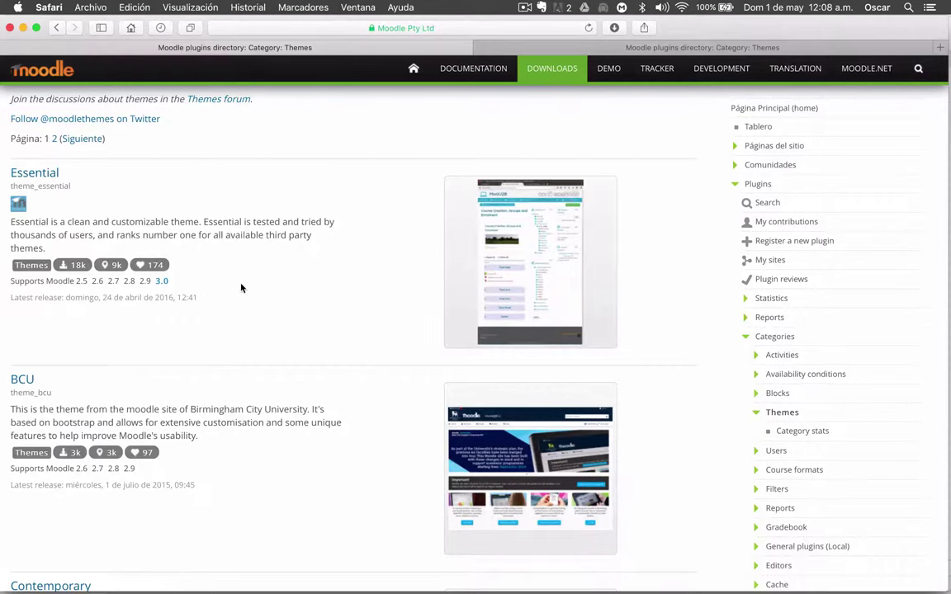
scroll(221, 249, up, 3)
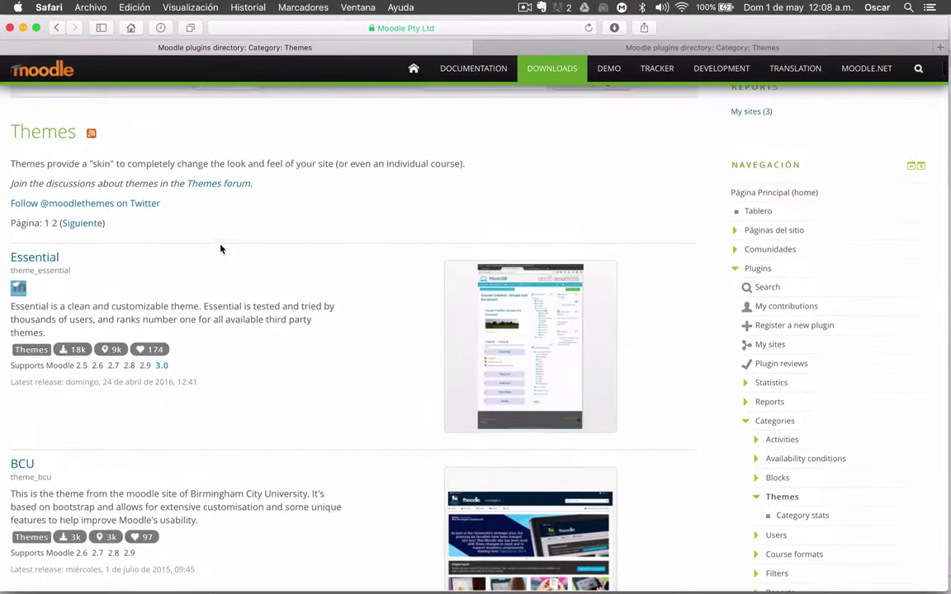
scroll(277, 304, down, 10)
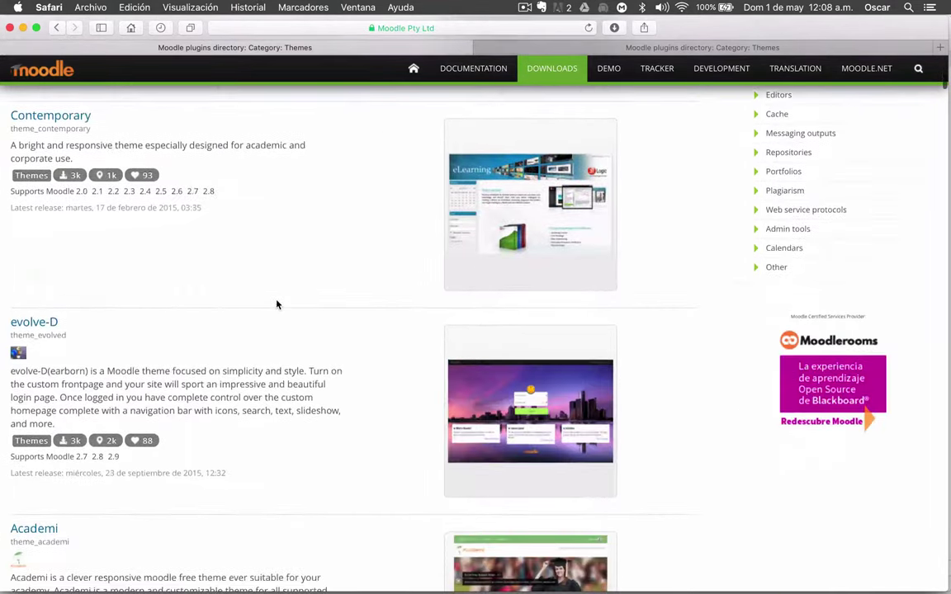
scroll(276, 305, up, 10)
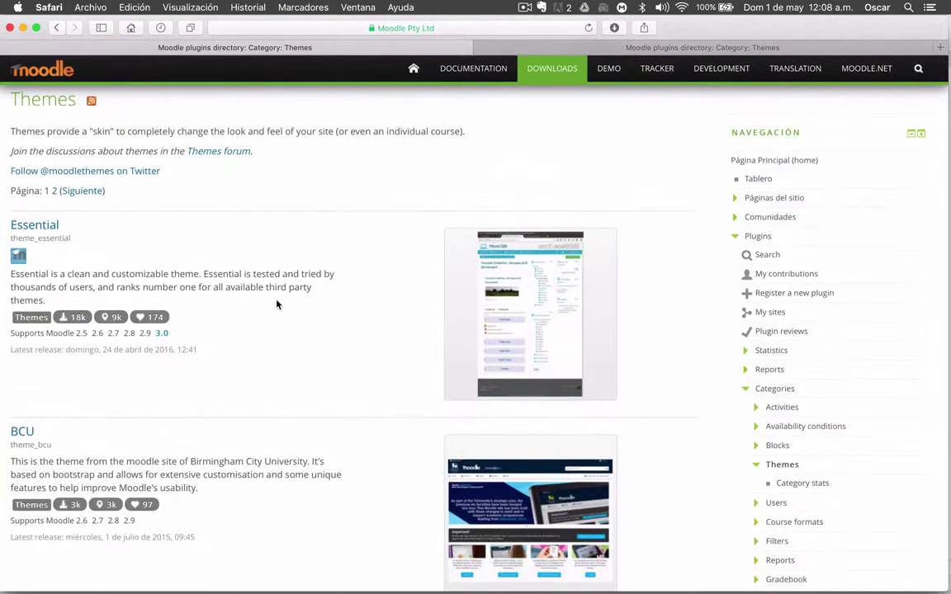
- Open the Essential theme's plugin page and review its description, support notes and promo video section
click(39, 225)
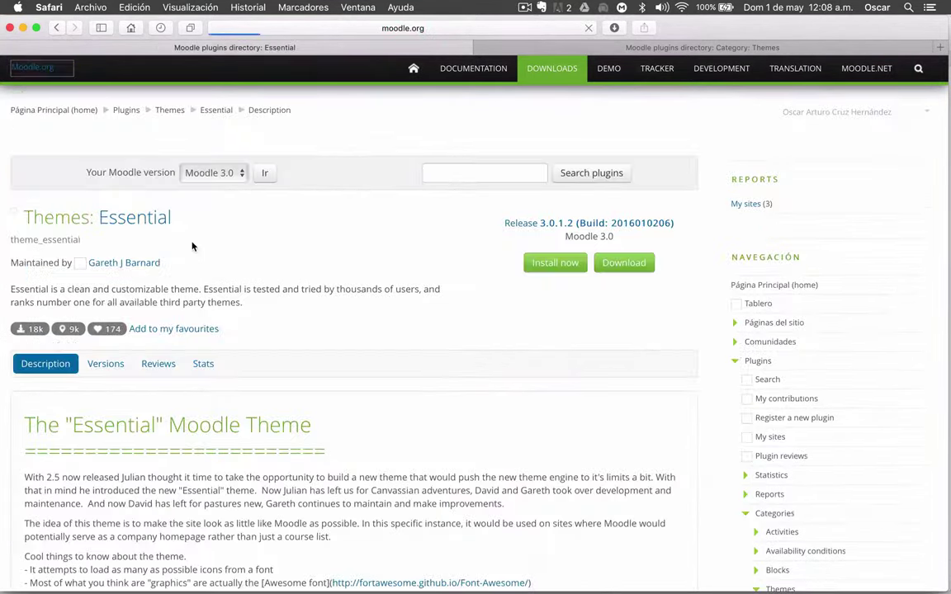
scroll(394, 267, down, 1)
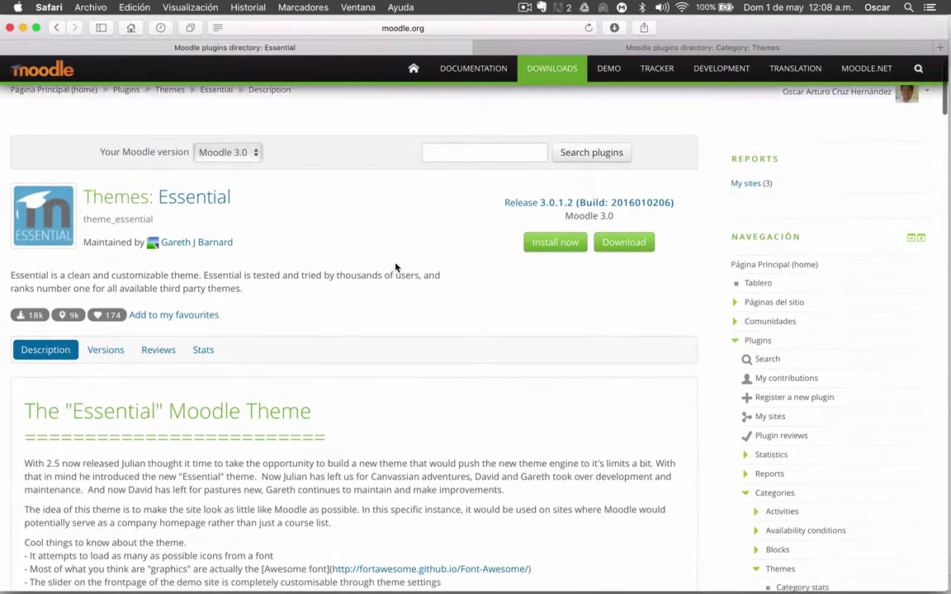
scroll(395, 267, up, 1)
scroll(432, 274, down, 3)
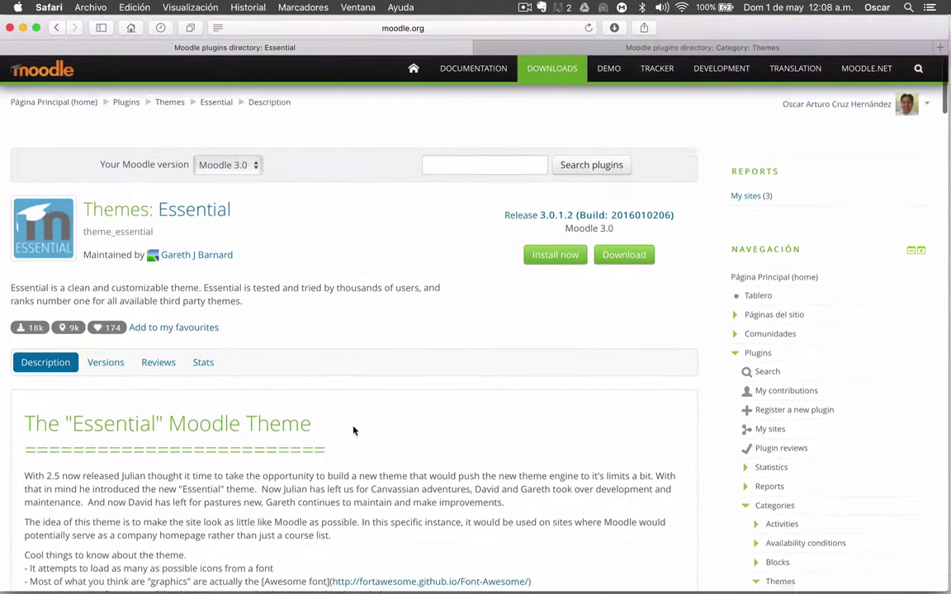
scroll(350, 365, up, 3)
scroll(354, 431, down, 3)
scroll(201, 305, down, 10)
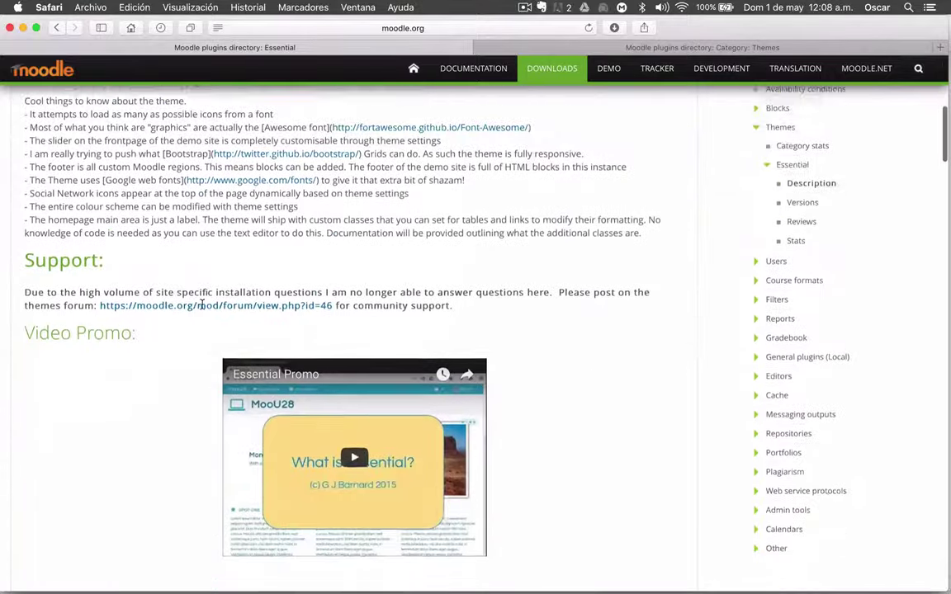
scroll(202, 304, up, 5)
scroll(201, 304, up, 10)
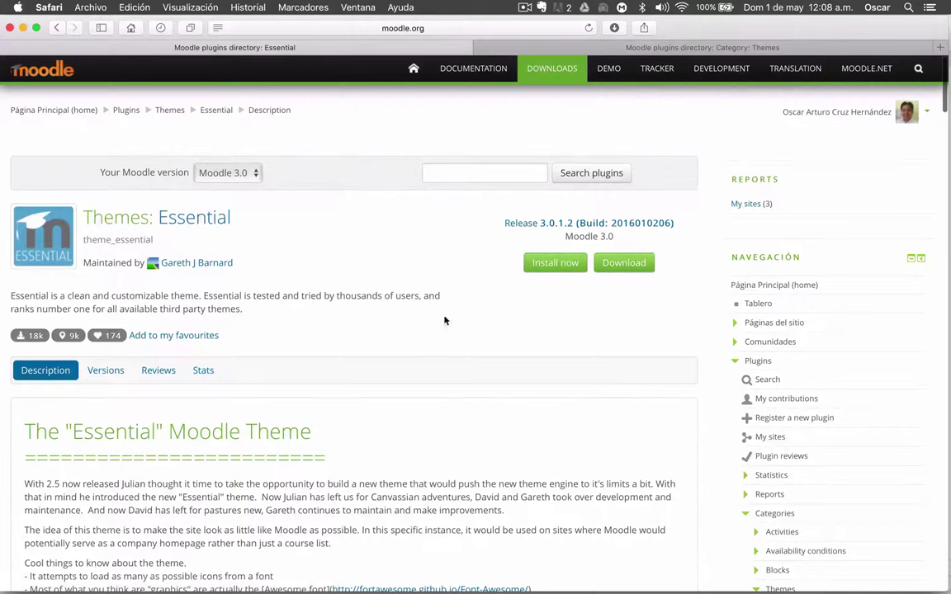
- Request installation of the Essential theme directly on the Moodle site and approve downloading its ZIP package for validation
click(627, 266)
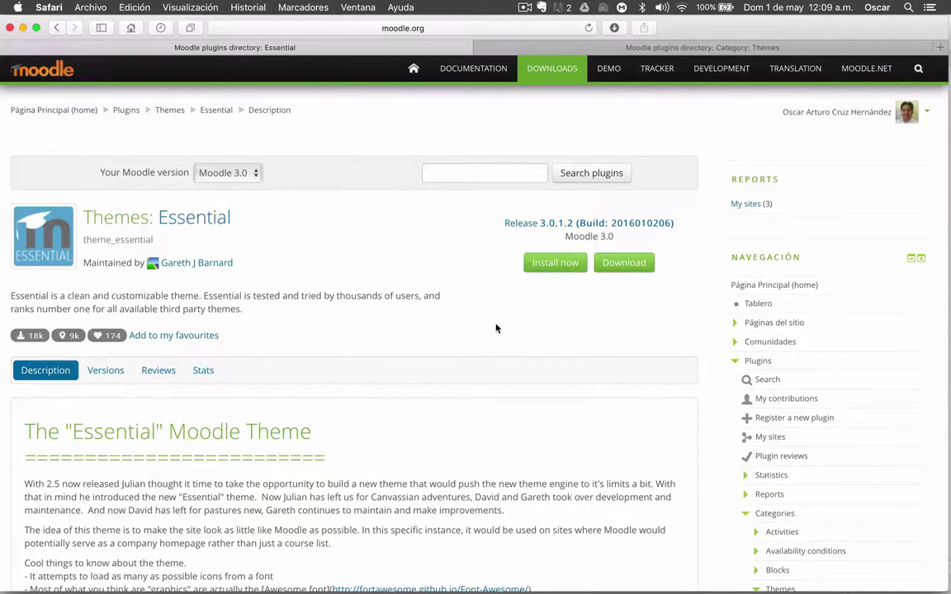
click(555, 264)
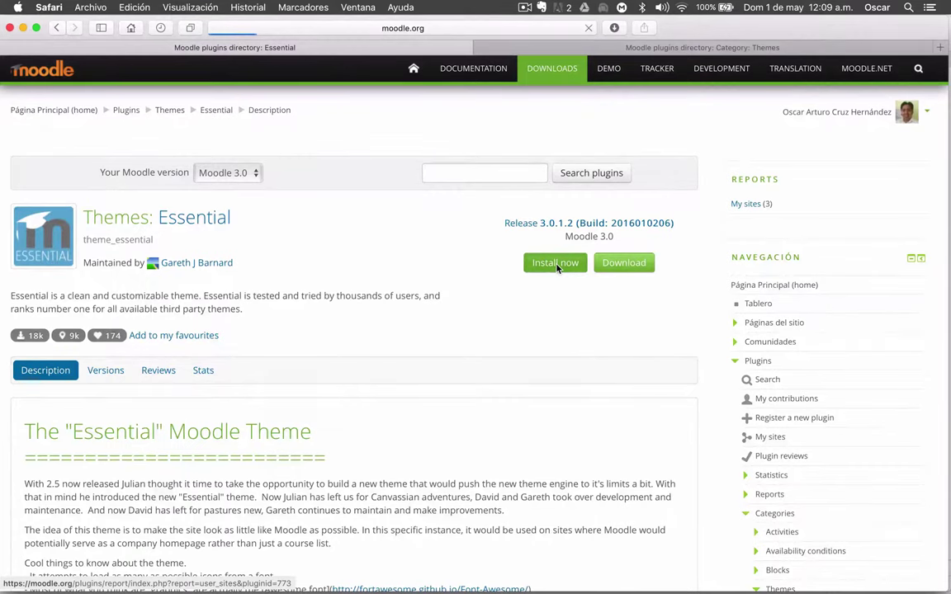
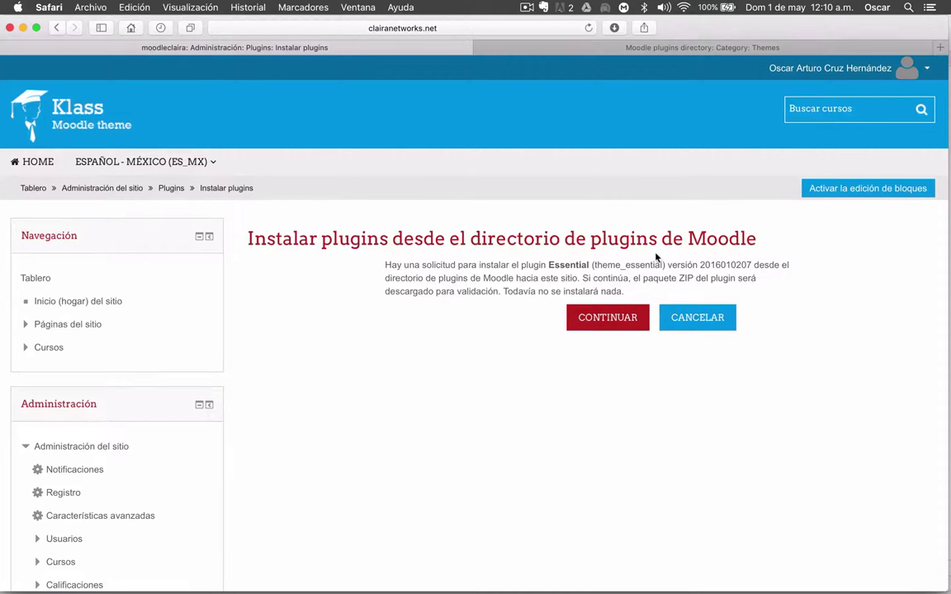
click(627, 334)
click(618, 321)
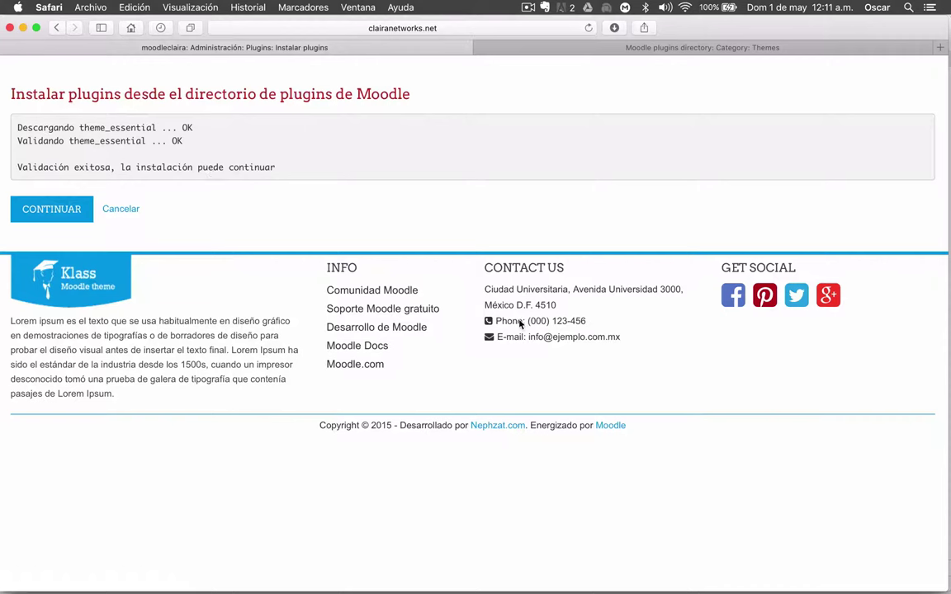
- Continue the validated theme_essential installation, update the Moodle database, and proceed to the theme's new settings
click(66, 216)
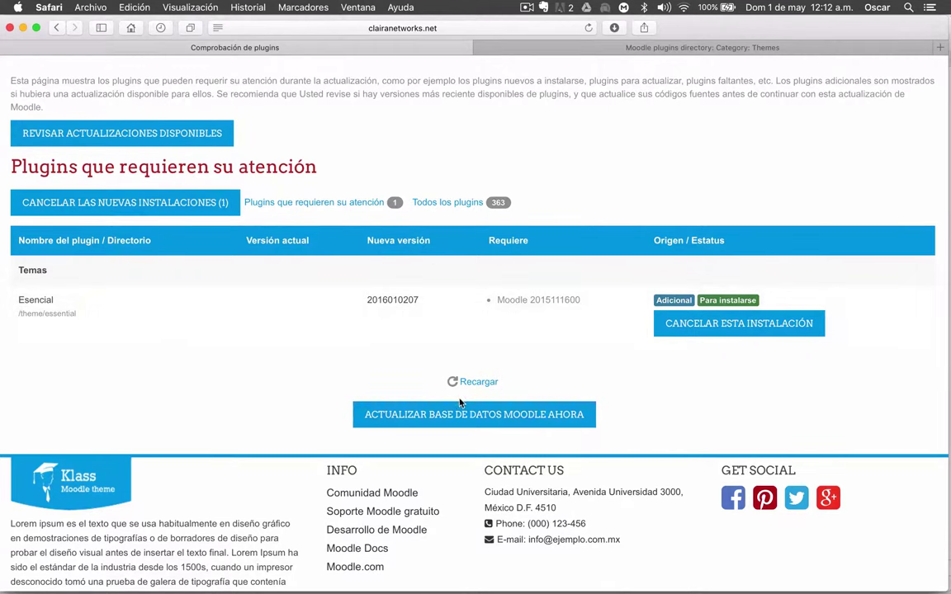
click(538, 414)
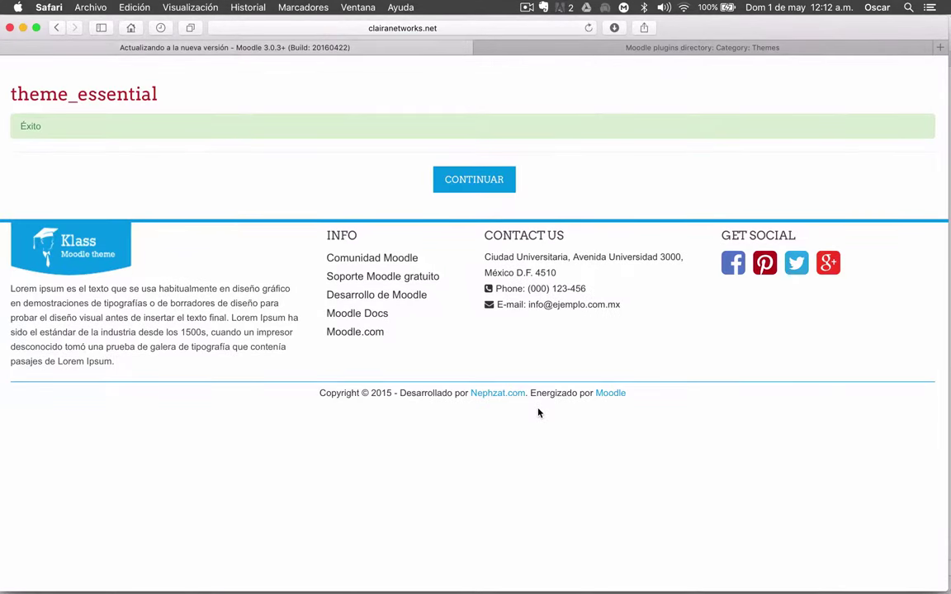
click(469, 181)
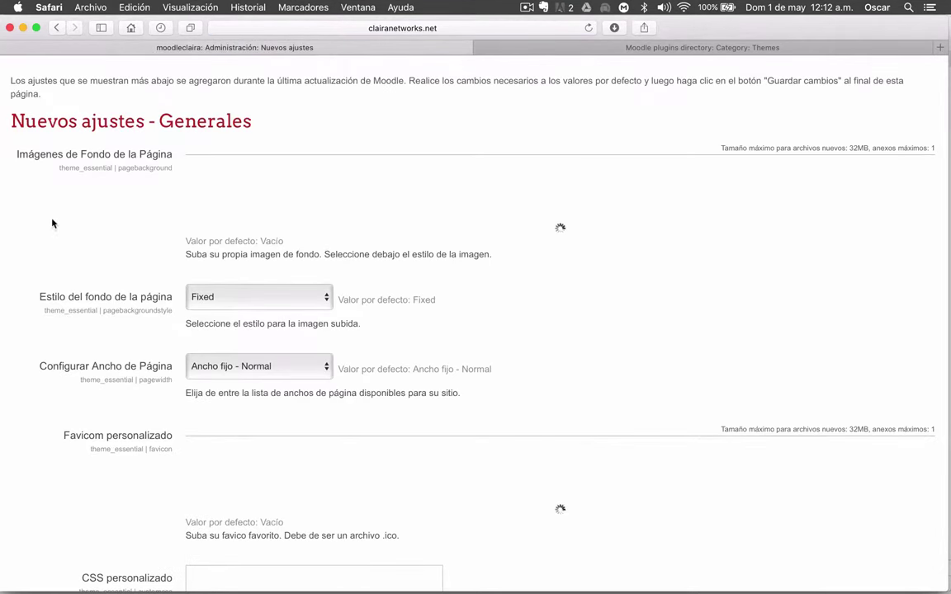
- Examine the Essential theme's new general settings, including page background image, background style options, page width and custom favicon
scroll(51, 222, down, 1)
scroll(51, 223, up, 1)
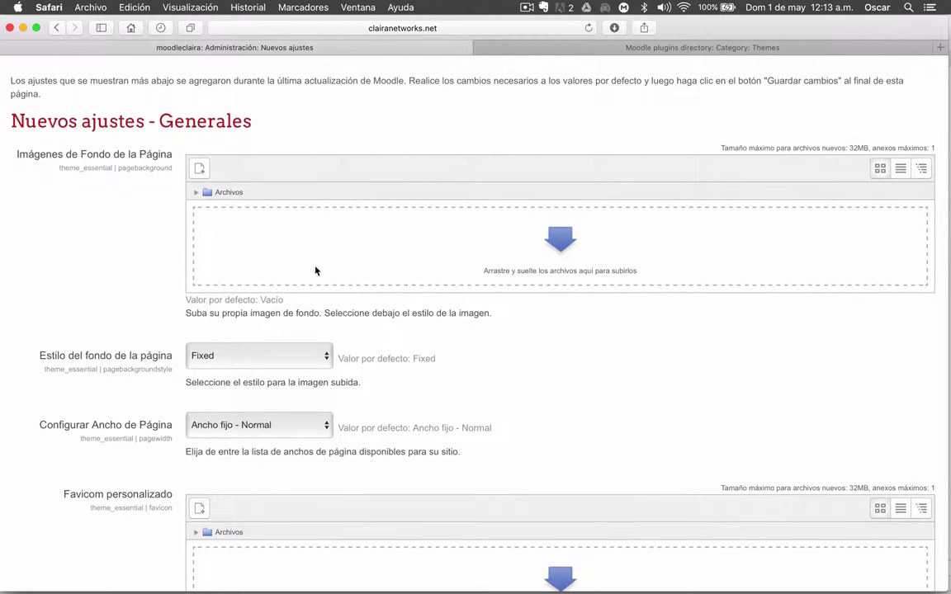
scroll(87, 278, down, 2)
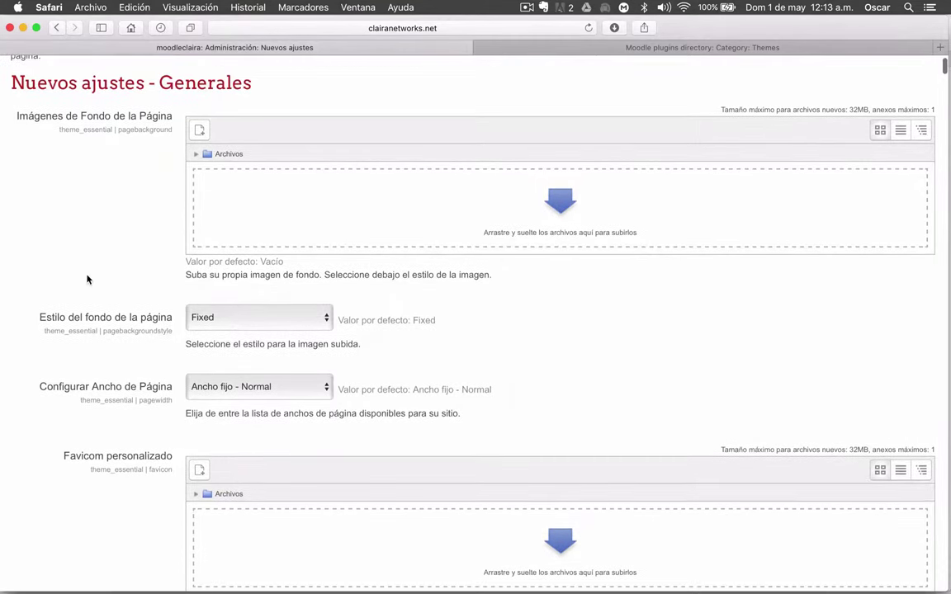
double_click(132, 130)
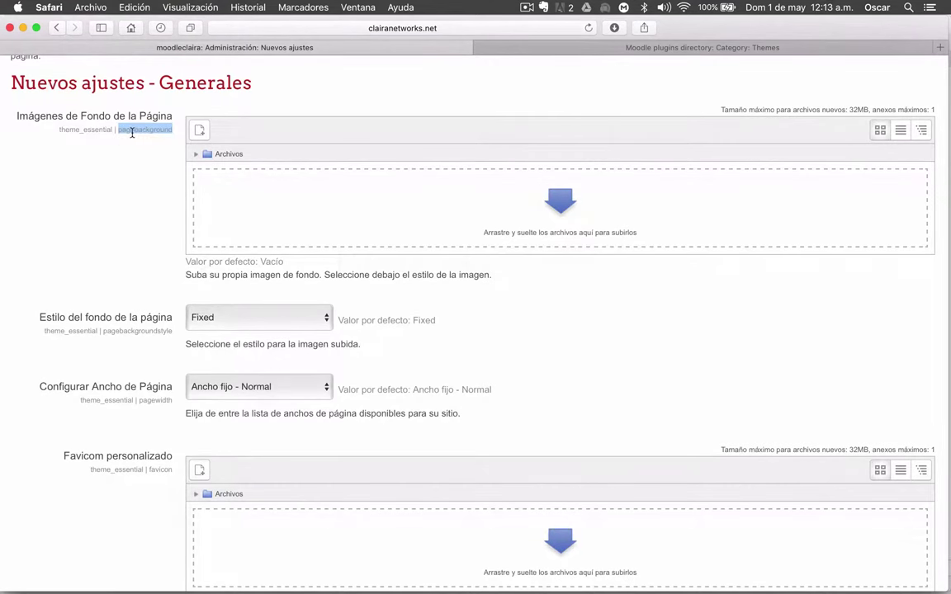
scroll(132, 262, down, 1)
scroll(114, 265, down, 1)
click(114, 264)
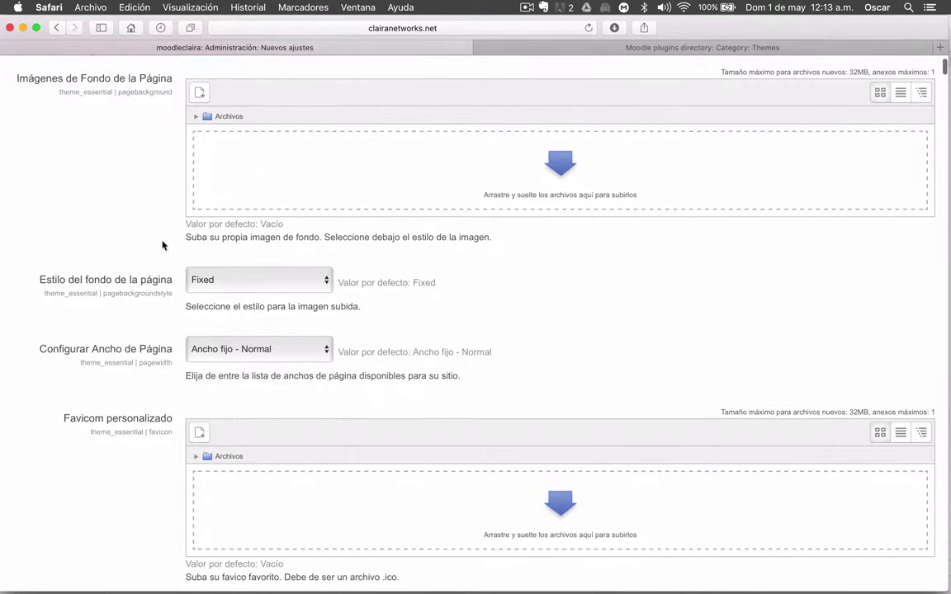
scroll(91, 245, down, 1)
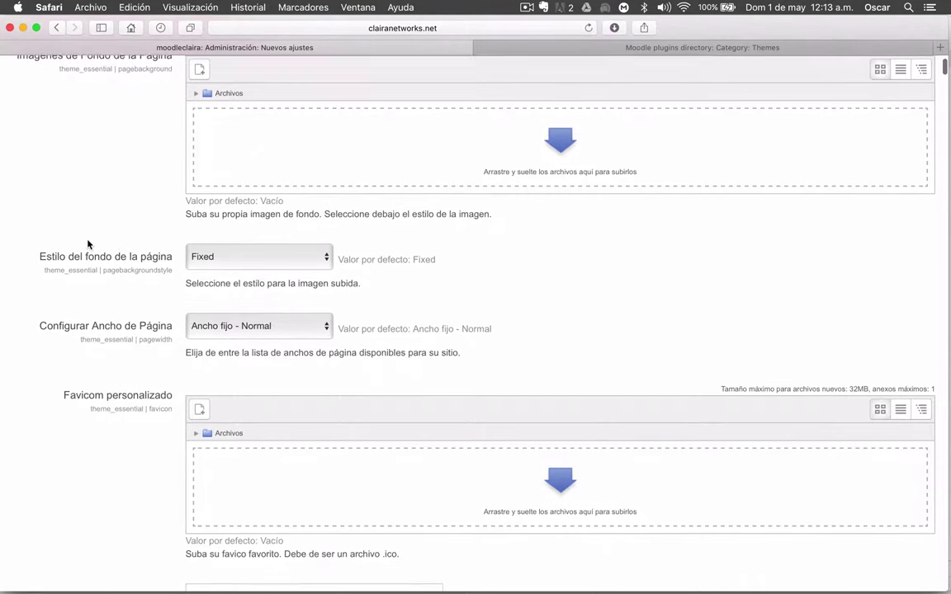
click(306, 256)
click(443, 280)
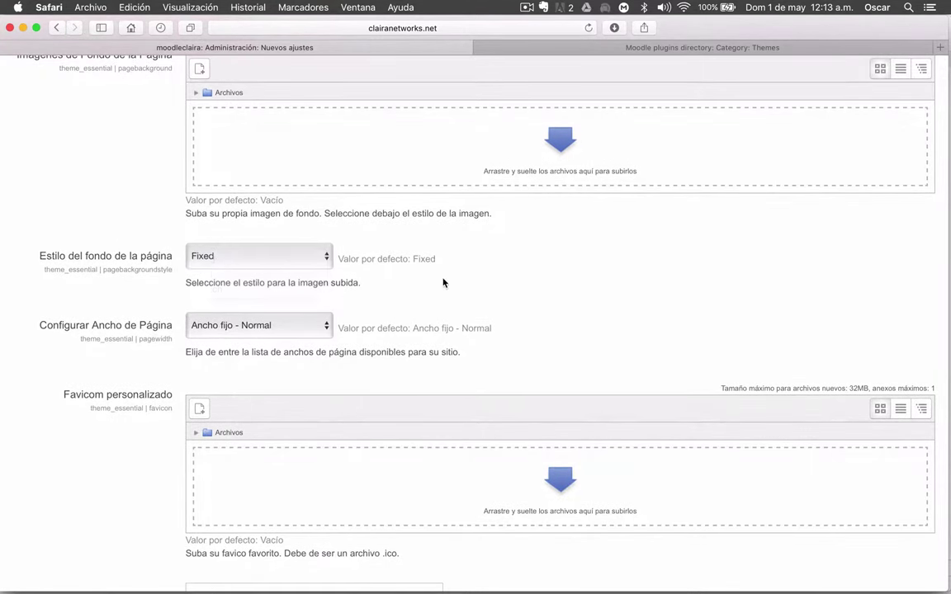
- Review the page width choices, custom favicon, custom CSS and the Características settings, from course content search through the Regresar a sección options
scroll(443, 280, down, 5)
click(295, 214)
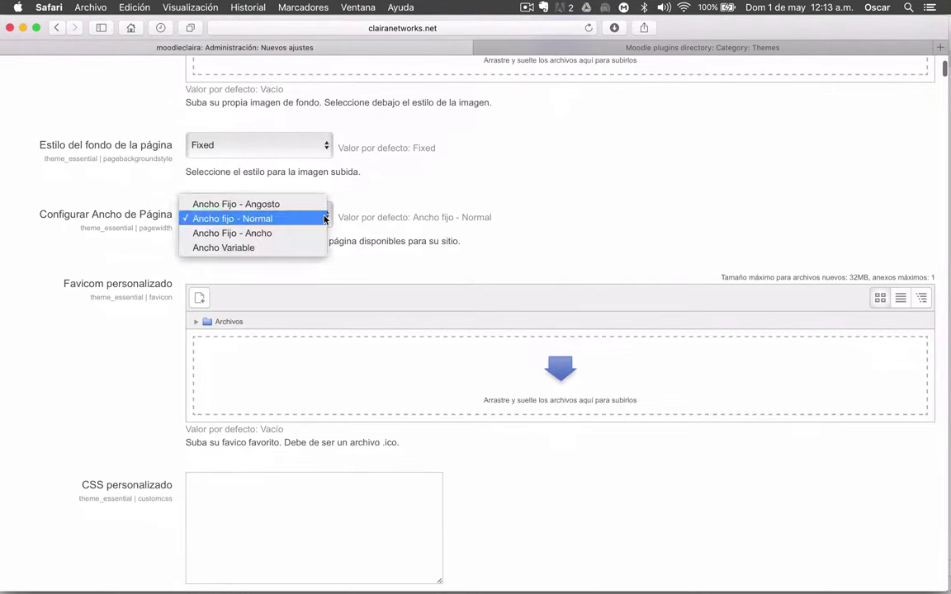
click(110, 252)
scroll(109, 251, down, 3)
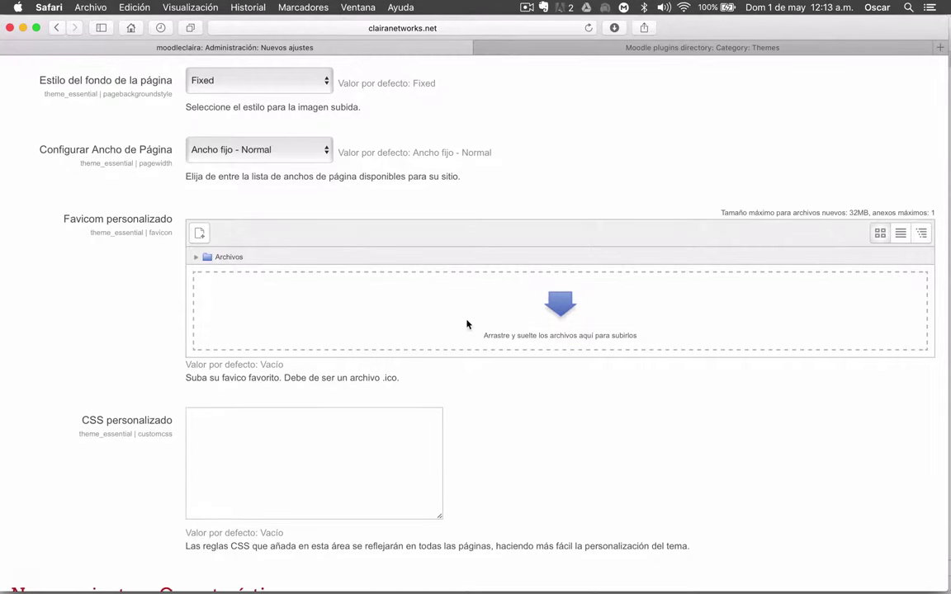
scroll(91, 313, down, 10)
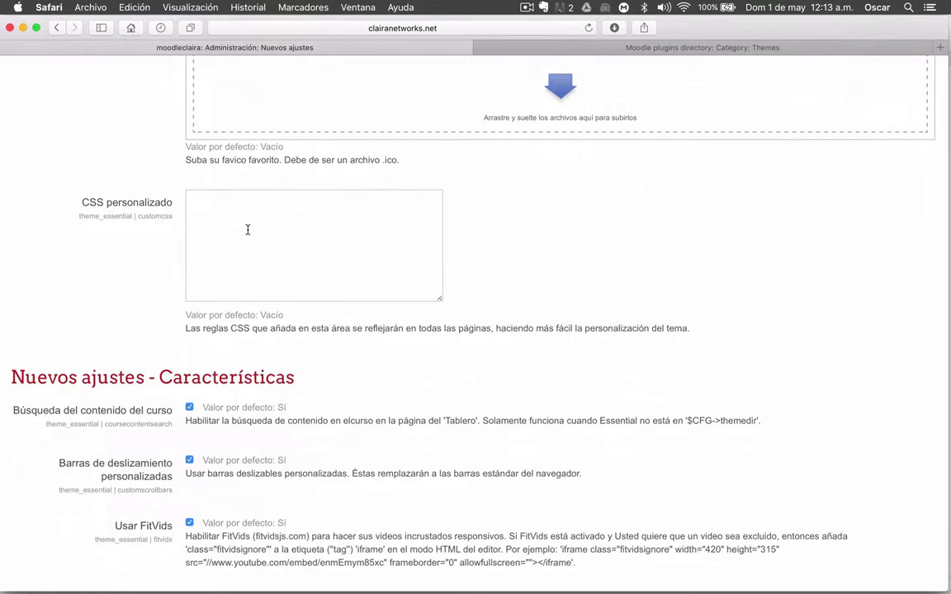
scroll(100, 255, down, 4)
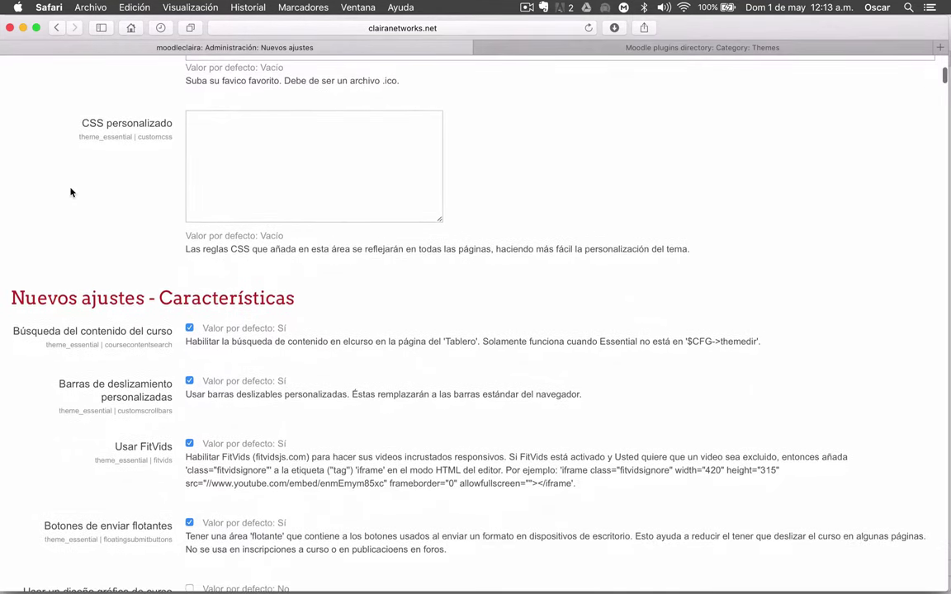
scroll(71, 193, down, 5)
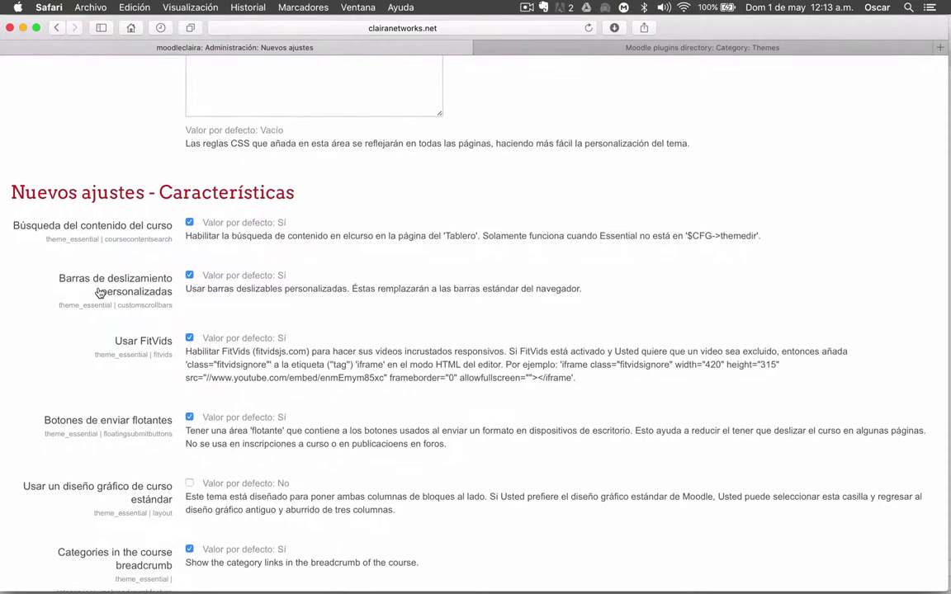
scroll(91, 269, down, 4)
scroll(99, 293, down, 10)
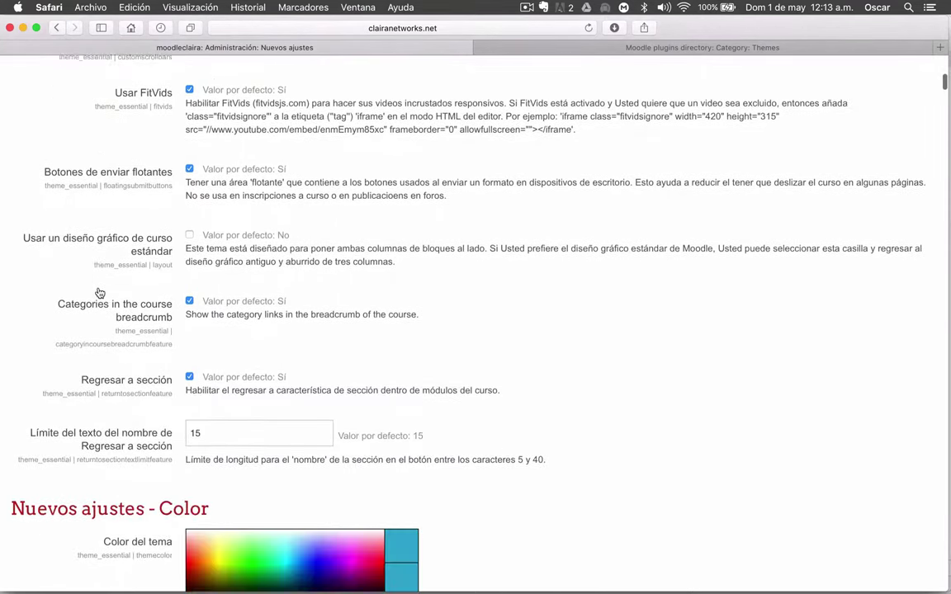
scroll(99, 293, down, 4)
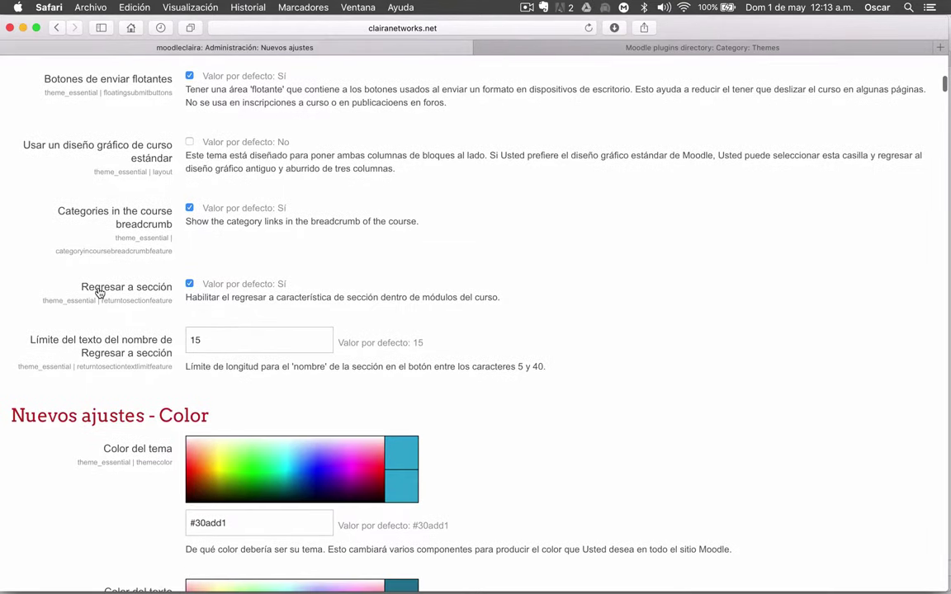
- Examine the Color settings for the theme, text, links, icons, buttons and footer, plus the alternative theme color schemes
scroll(99, 293, down, 9)
scroll(99, 293, down, 5)
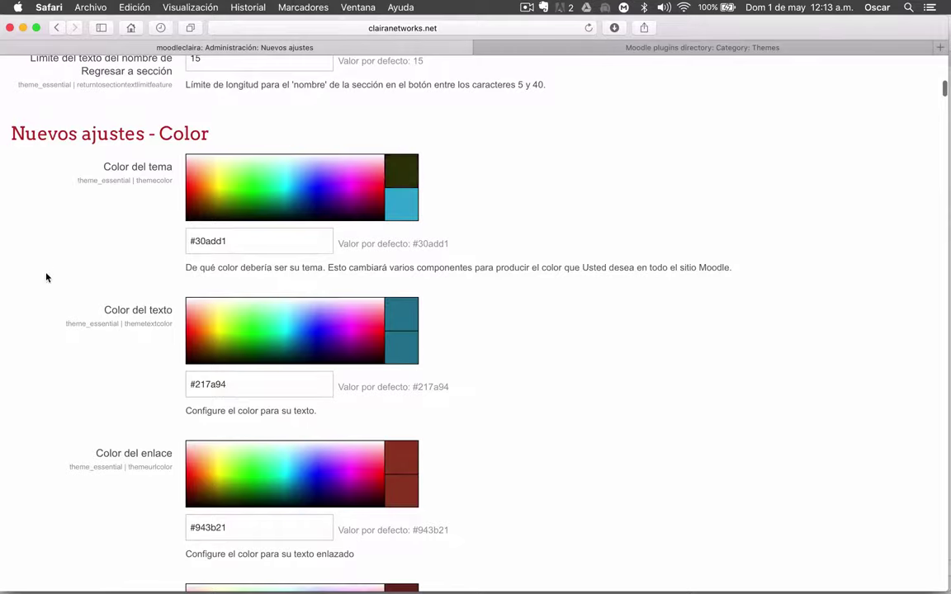
scroll(47, 276, down, 20)
scroll(47, 277, up, 20)
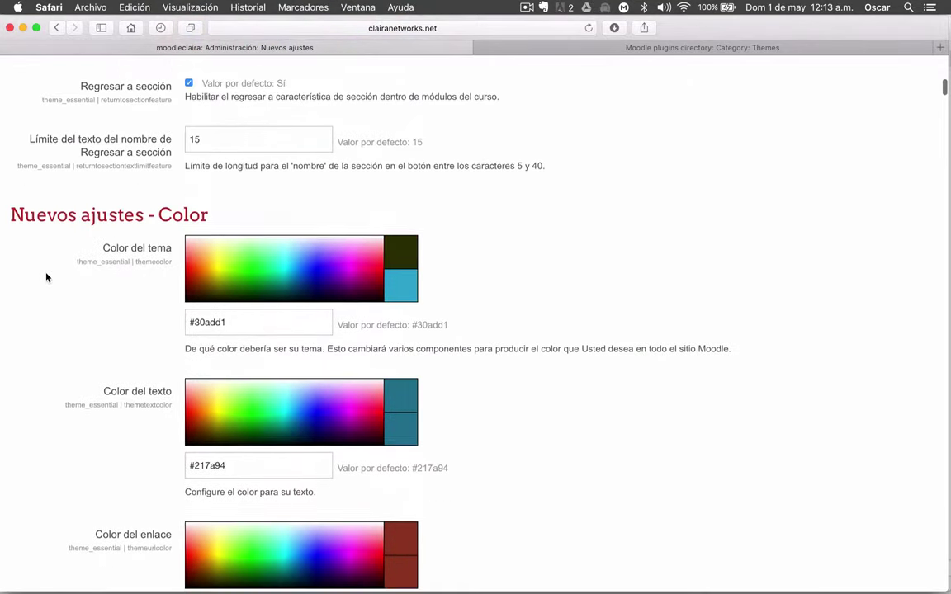
scroll(66, 311, down, 17)
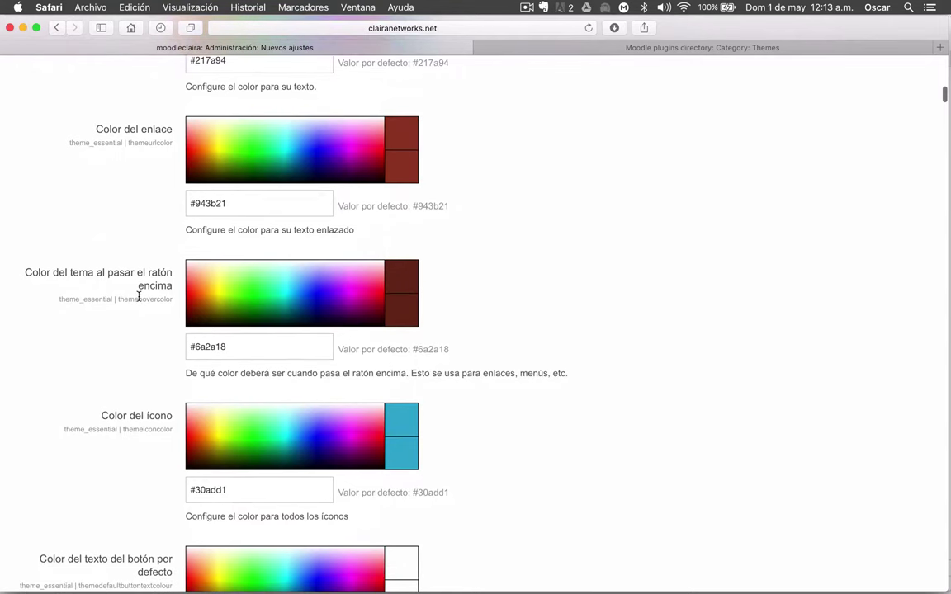
scroll(44, 290, down, 8)
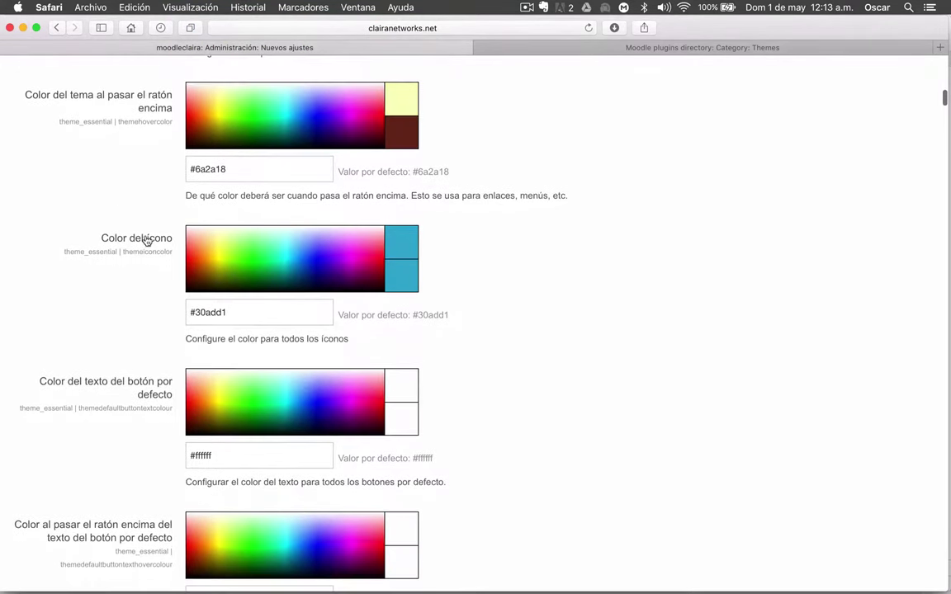
scroll(89, 303, down, 3)
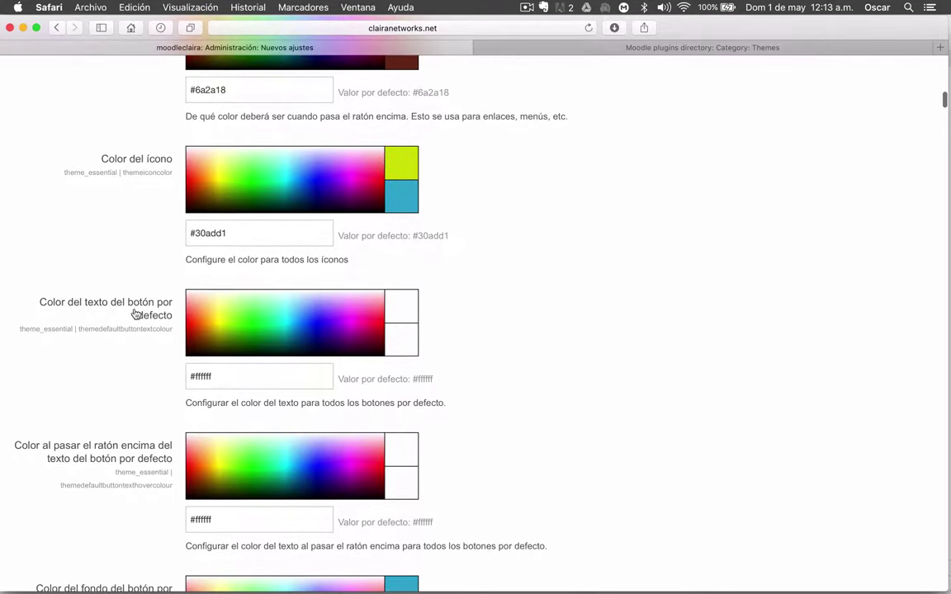
scroll(148, 357, down, 20)
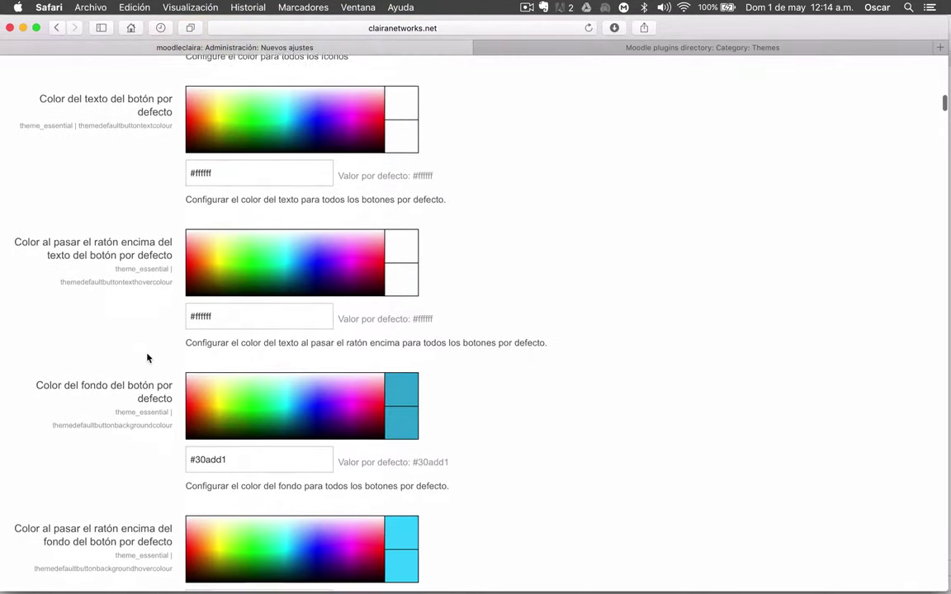
scroll(147, 358, down, 20)
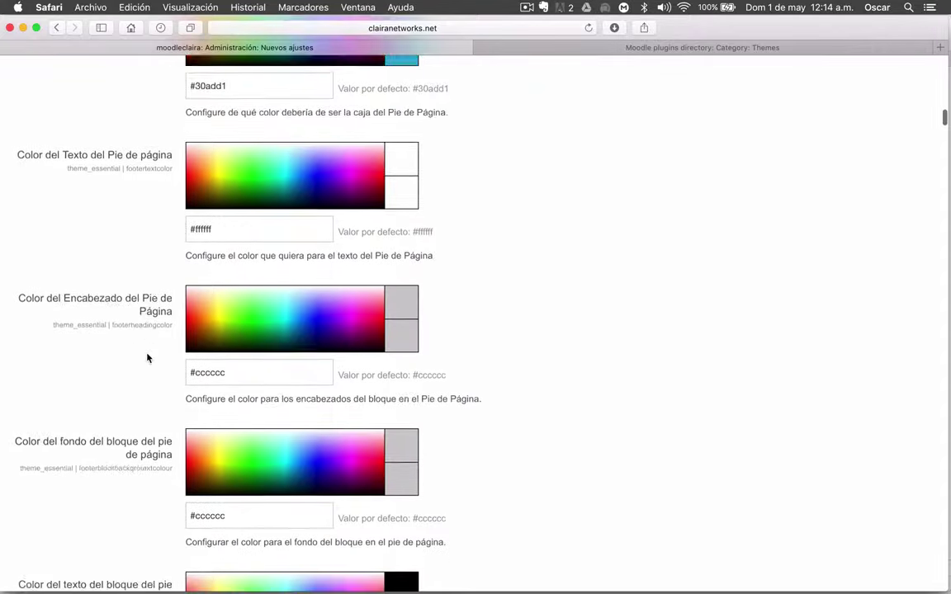
scroll(148, 357, down, 20)
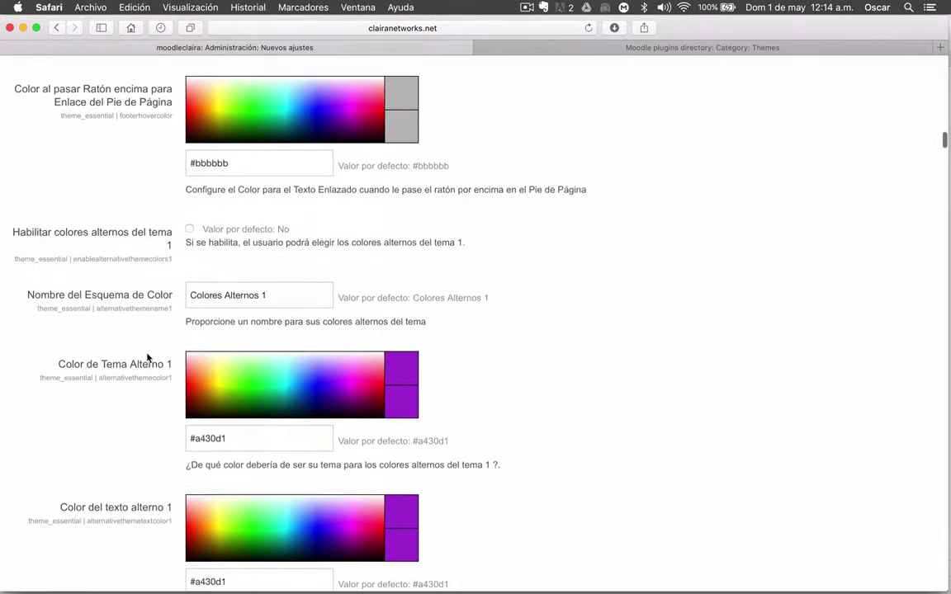
scroll(148, 357, down, 16)
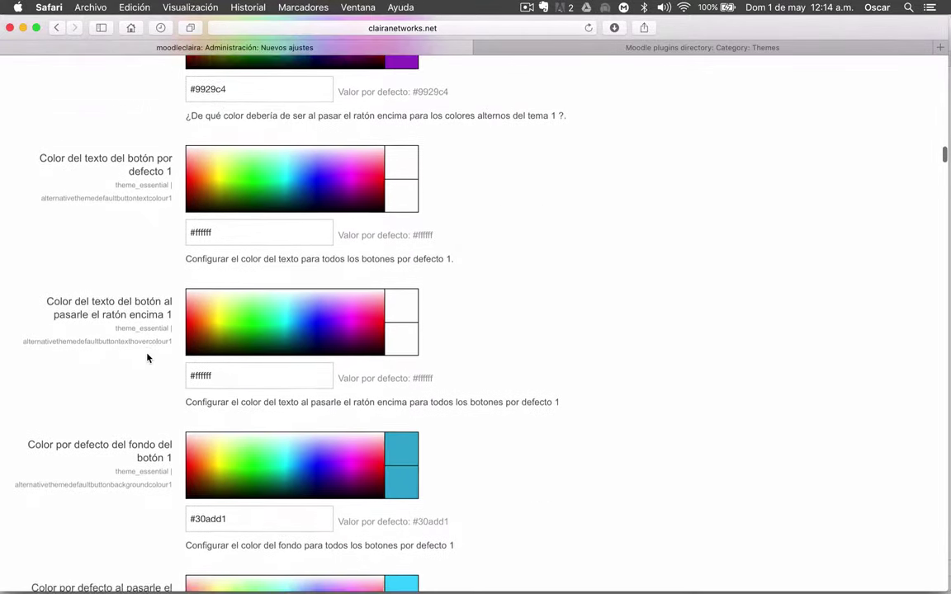
scroll(148, 357, down, 20)
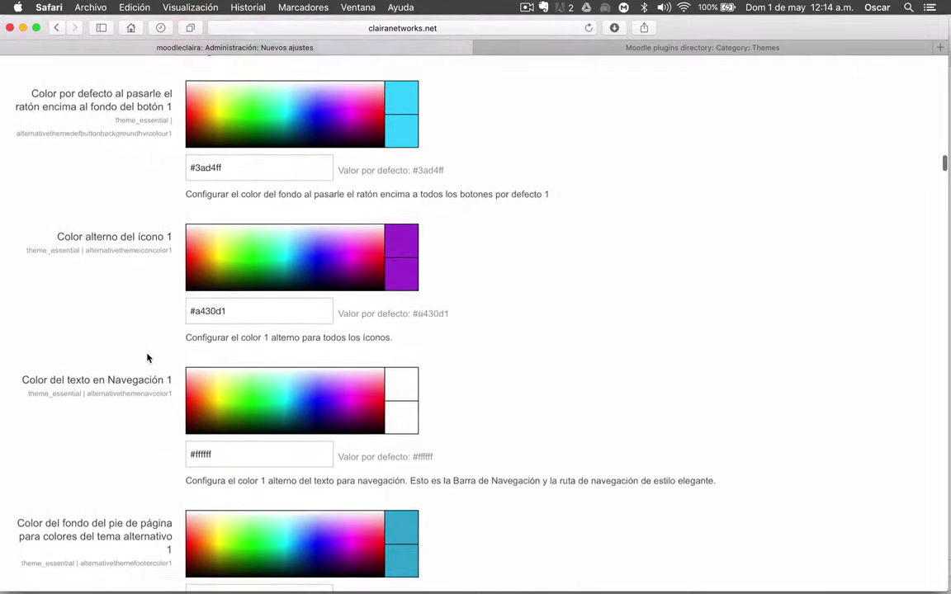
scroll(148, 357, down, 20)
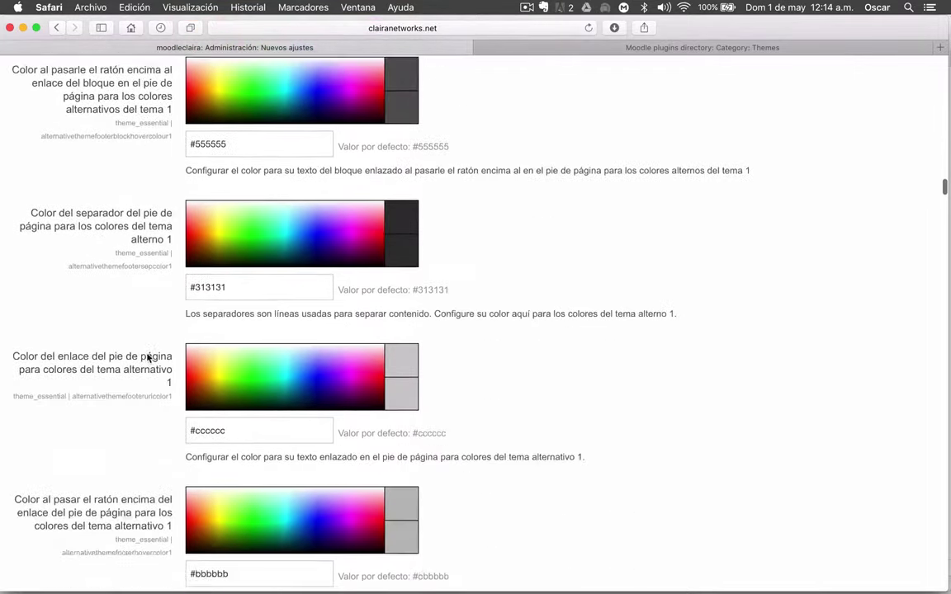
scroll(148, 356, down, 20)
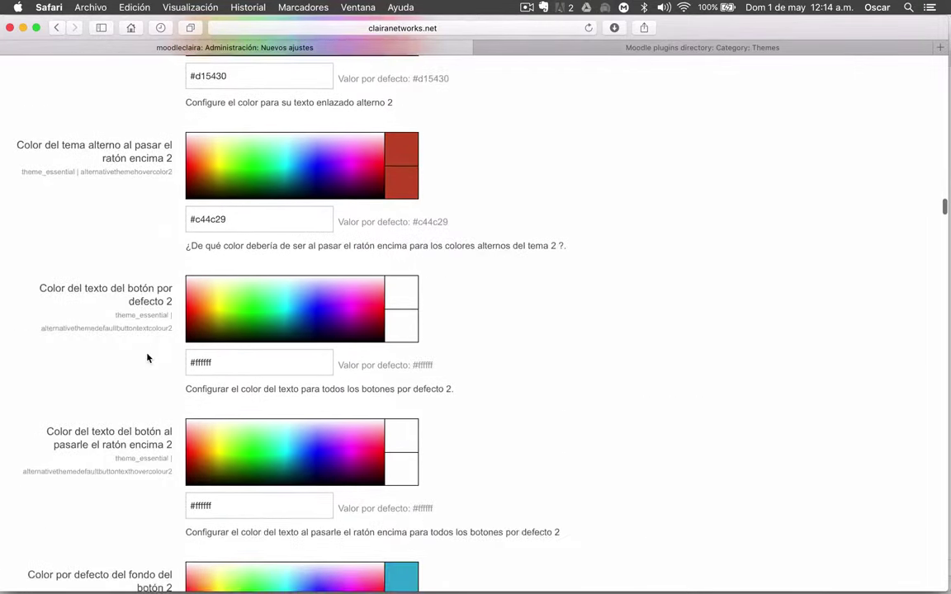
scroll(148, 356, down, 20)
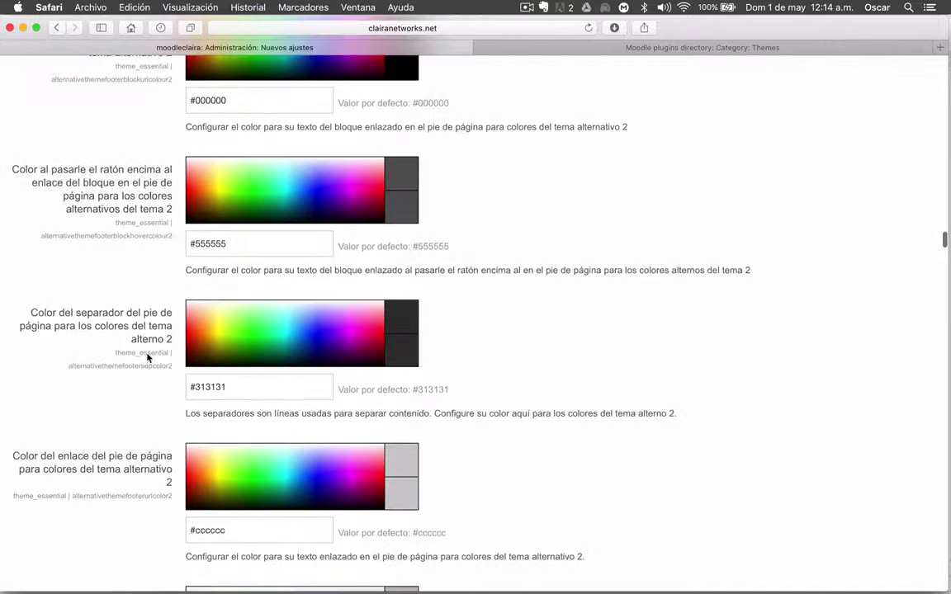
- Examine the Encabezado settings, including navigation bar position, site icon name, header title and logo upload
scroll(148, 357, up, 20)
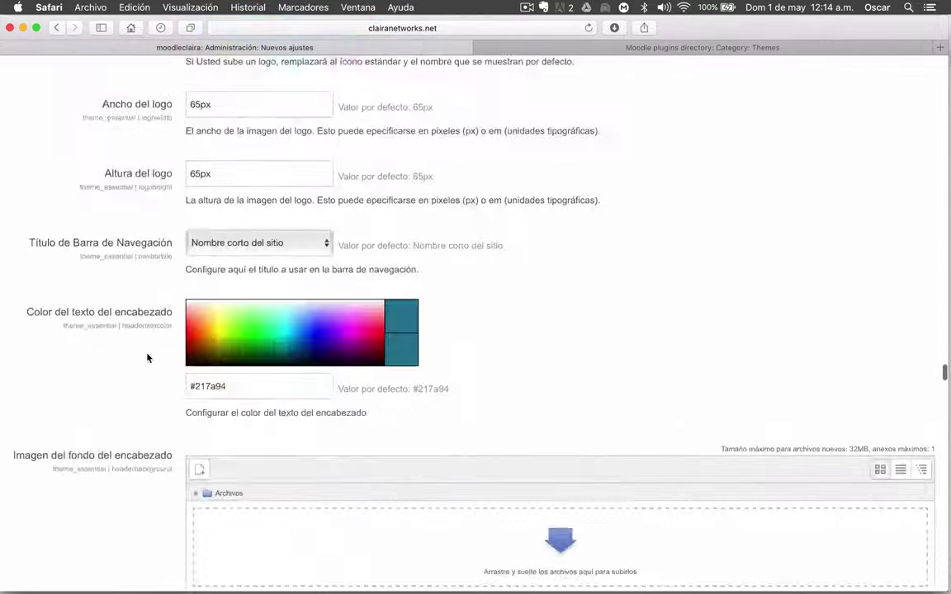
scroll(148, 356, up, 5)
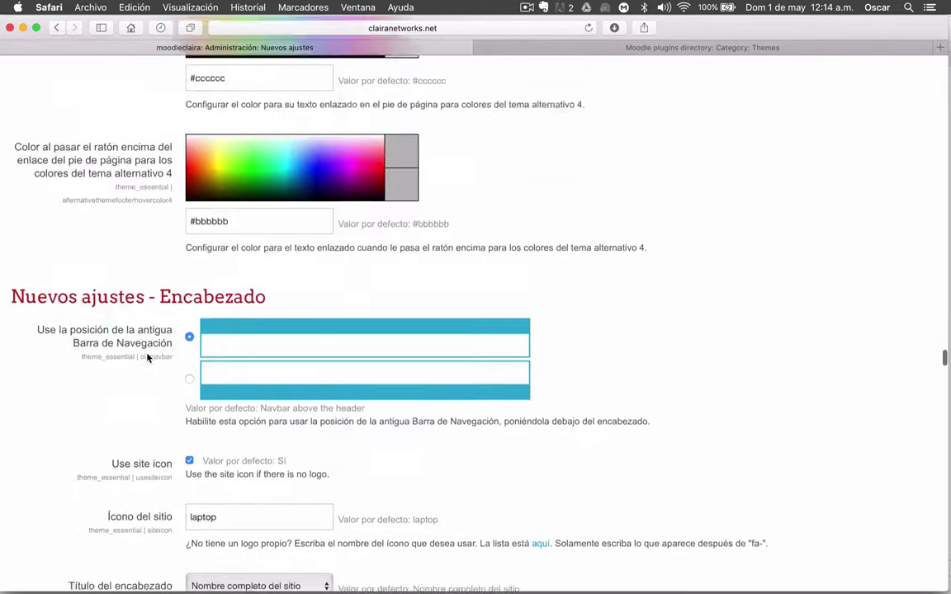
scroll(146, 357, down, 2)
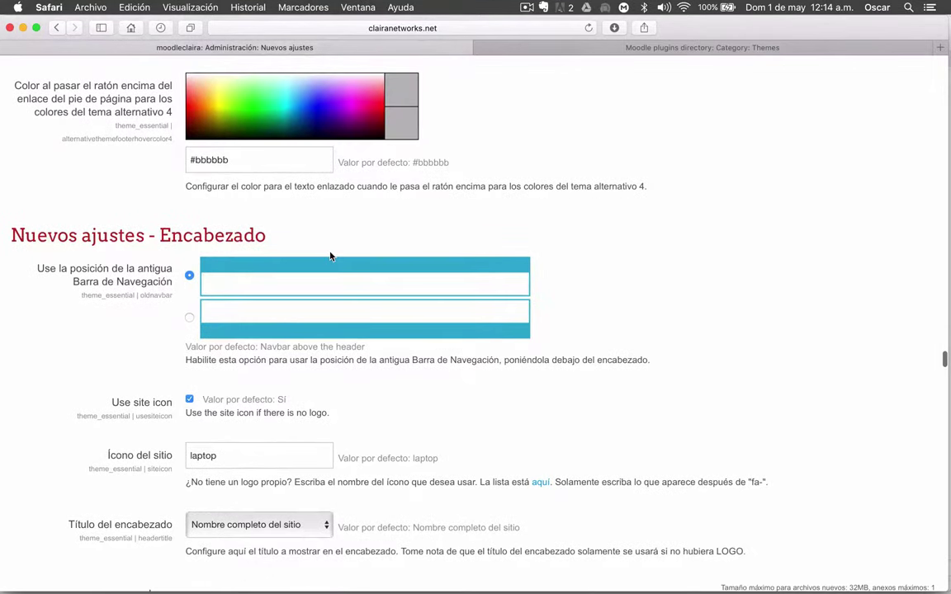
scroll(99, 321, down, 1)
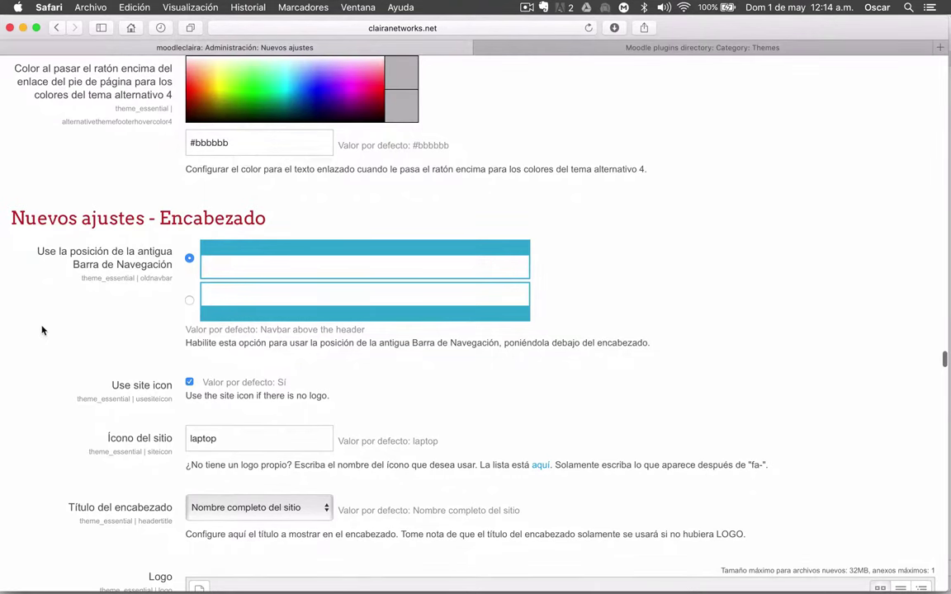
scroll(60, 396, down, 10)
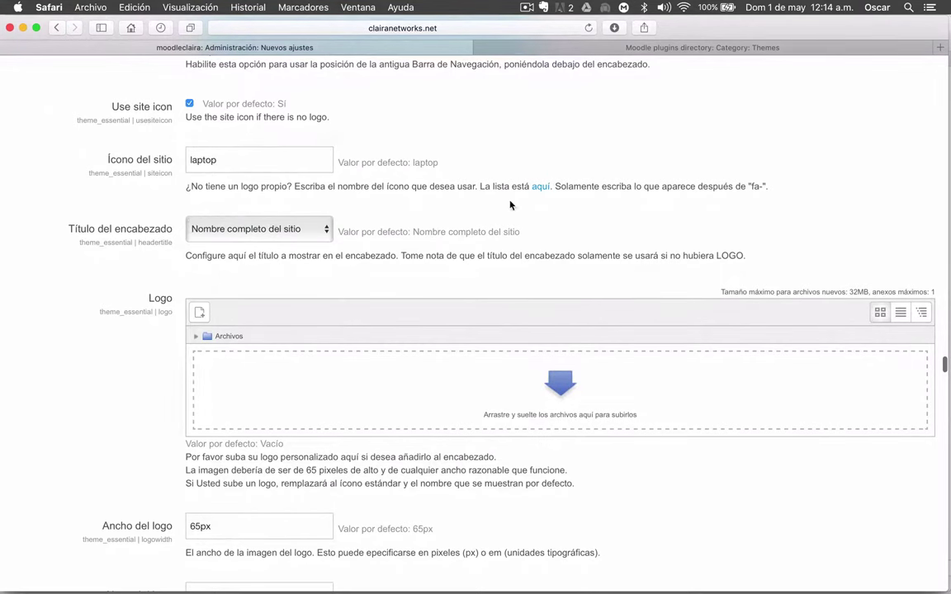
scroll(322, 207, up, 3)
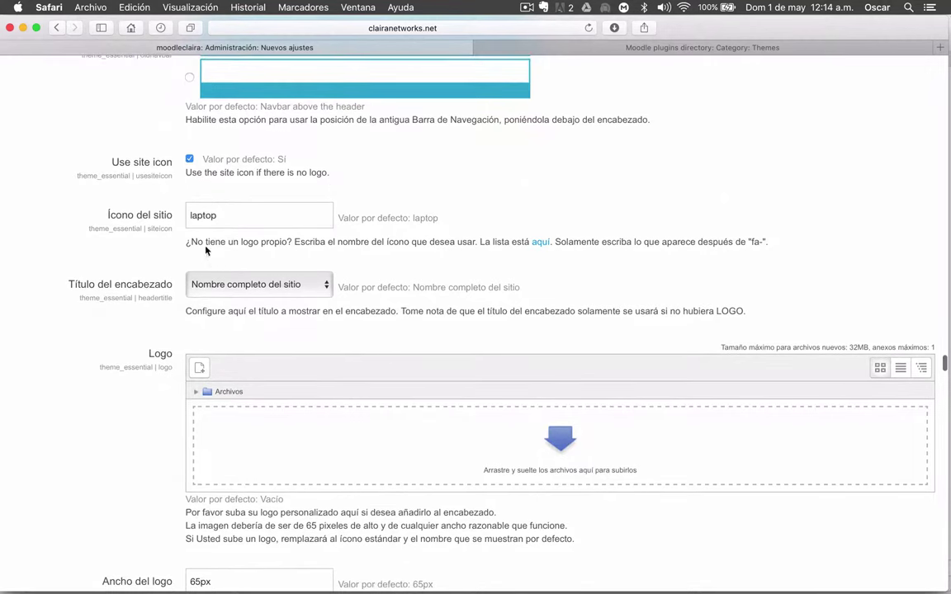
scroll(264, 217, up, 2)
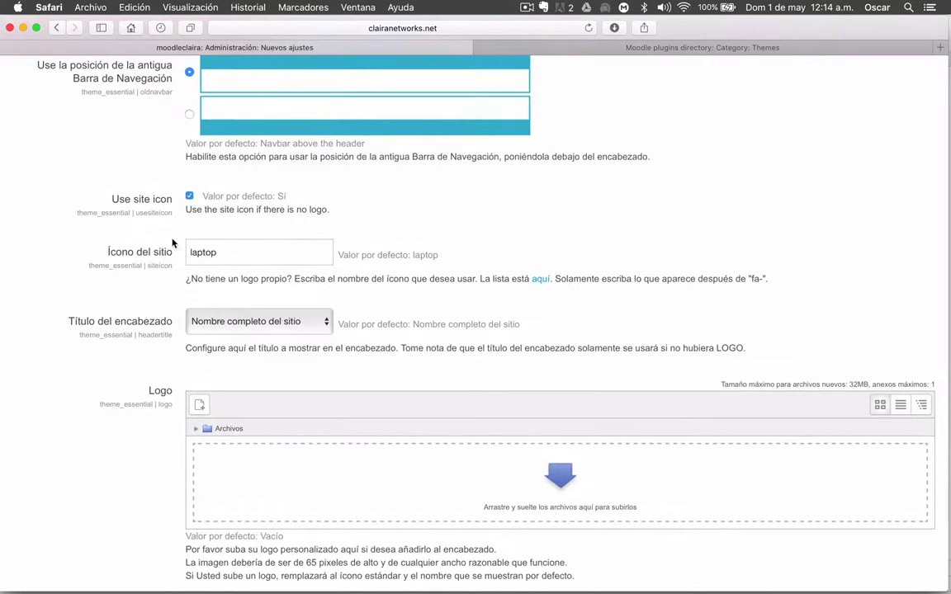
double_click(206, 253)
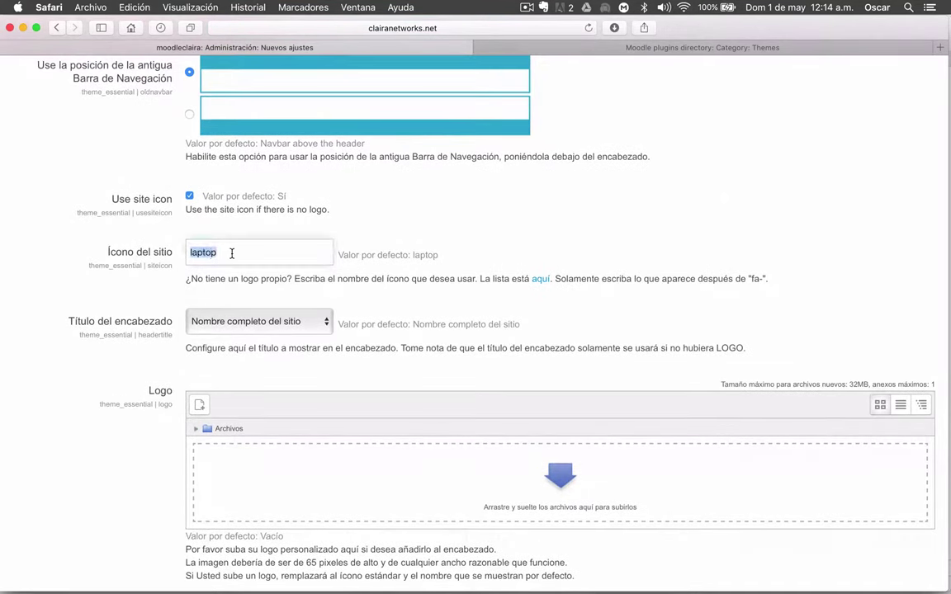
click(310, 258)
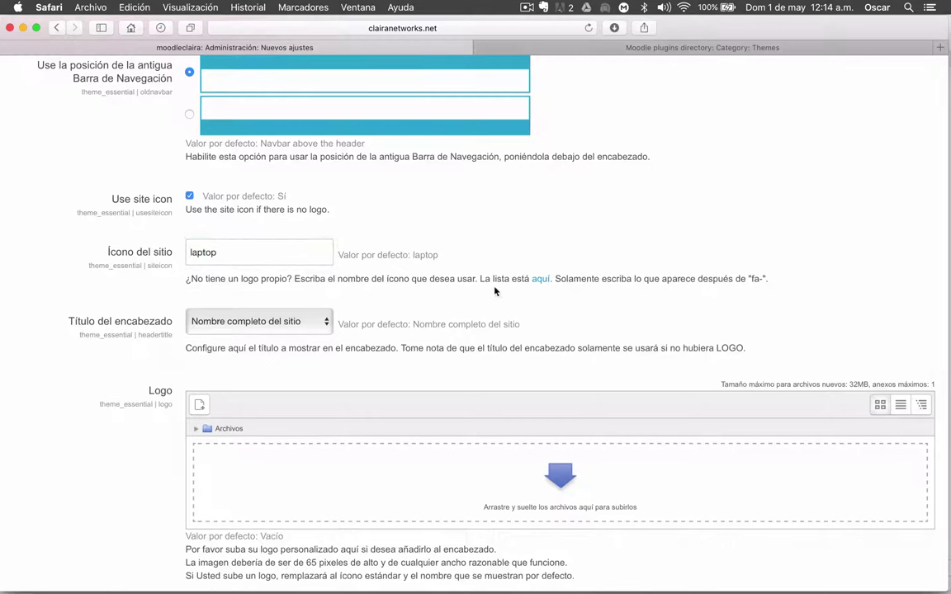
- Open the icon list linked from the Ícono del sitio setting in a new tab and browse the Font Awesome Cheatsheet's icon names
right_click(544, 282)
click(557, 285)
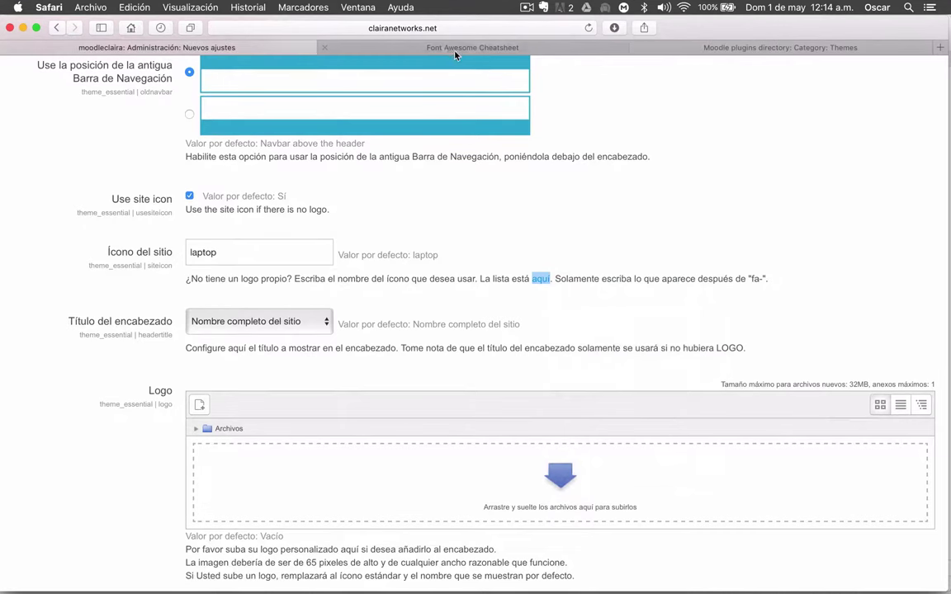
click(442, 48)
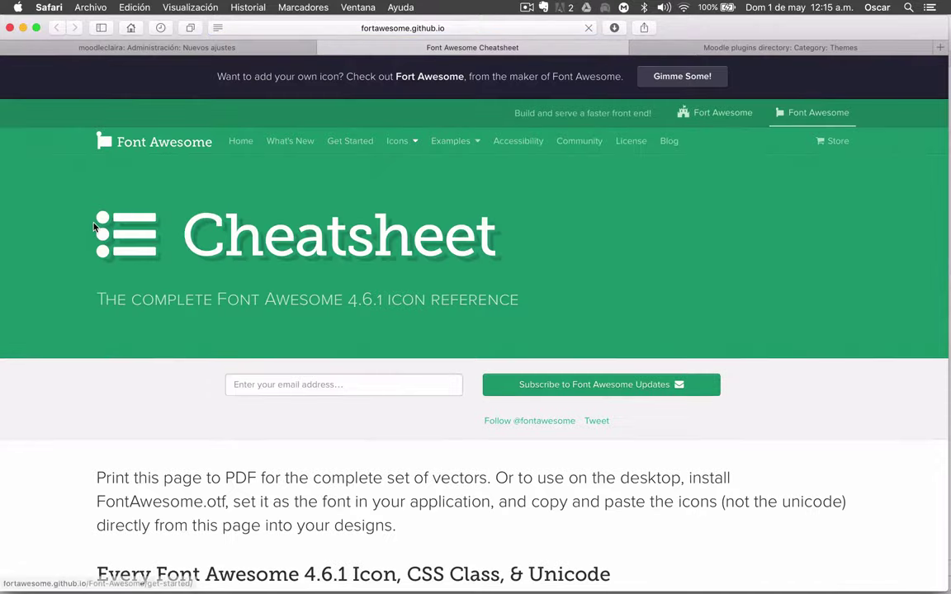
scroll(21, 416, down, 5)
scroll(21, 417, down, 8)
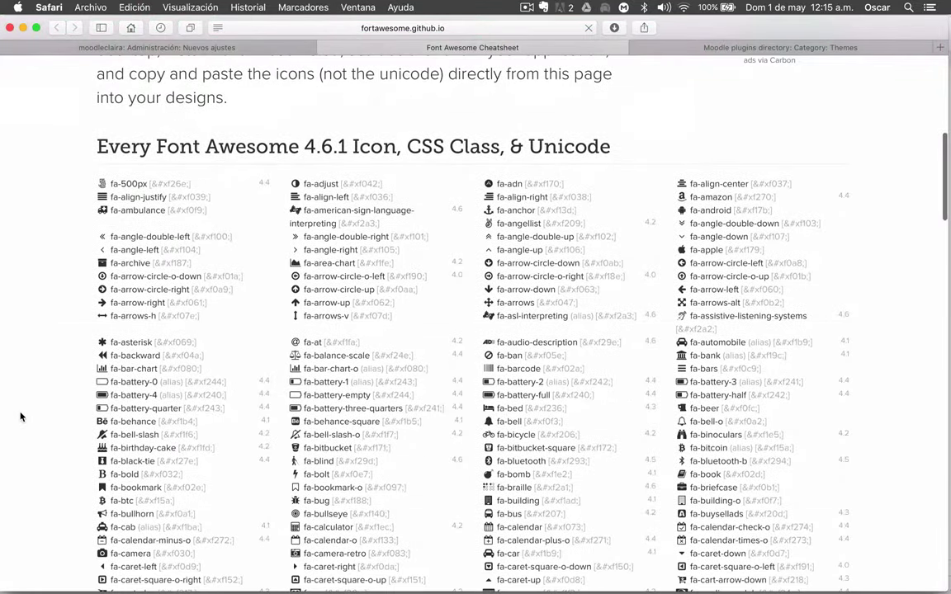